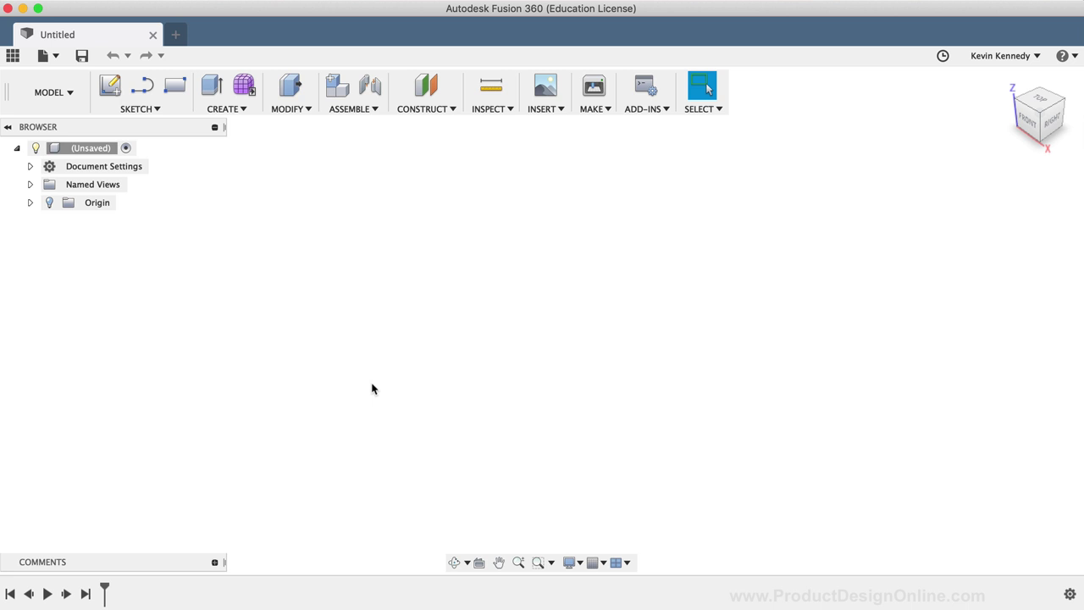
# - Switch from the Model workspace to the Patch workspace
pyautogui.click(55, 102)
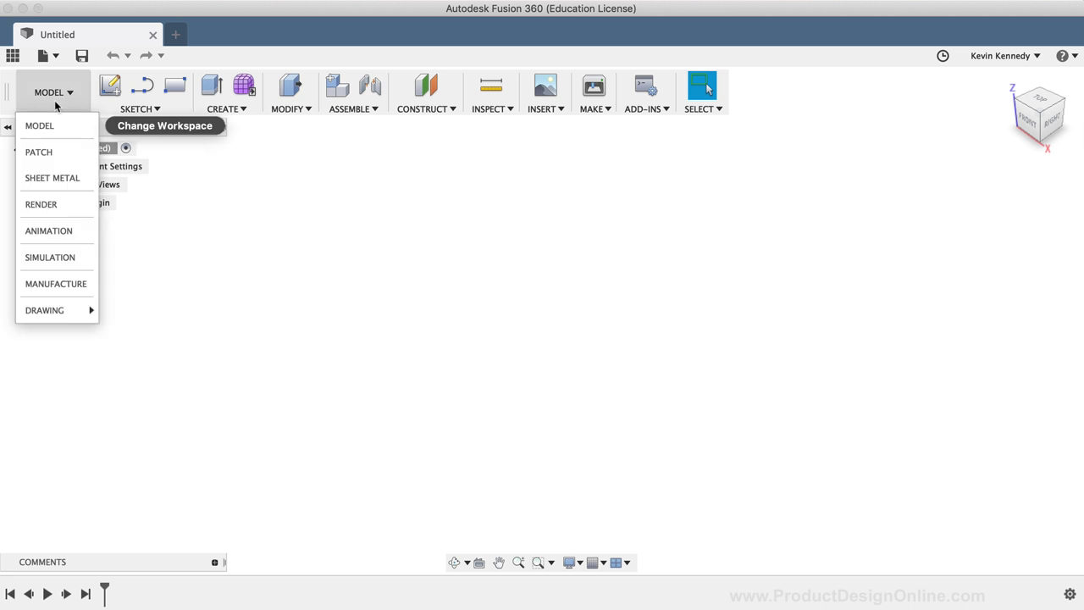
pyautogui.moveTo(71, 153)
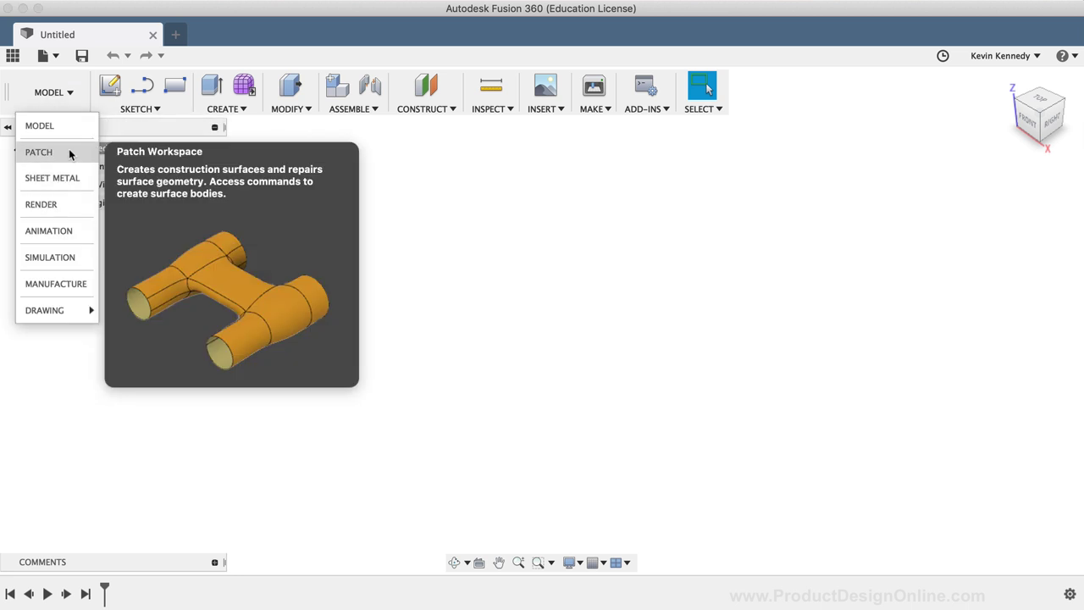
pyautogui.click(71, 154)
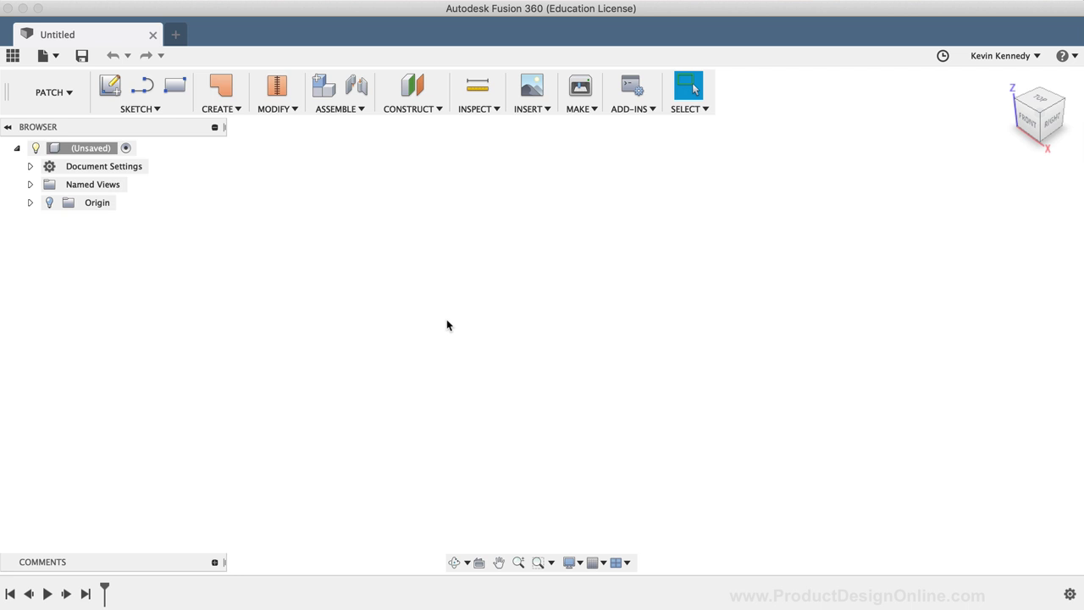
# - Sketch a fit point spline on the YZ plane from the origin, through about 40 mm across and 30 mm up, ending about 110 mm along the axis
pyautogui.press('s')
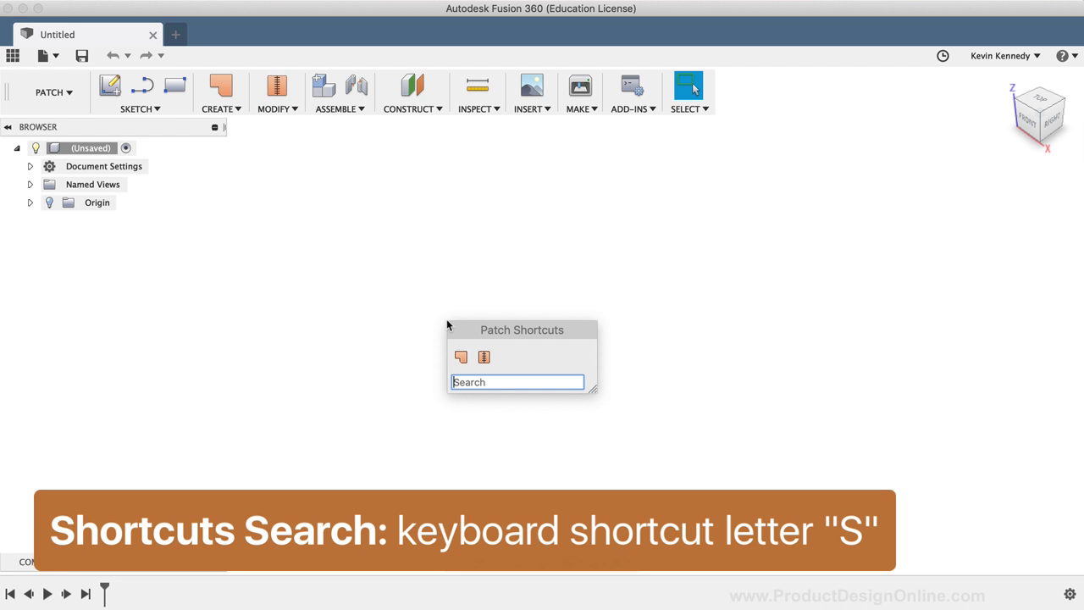
pyautogui.write('fit')
pyautogui.press('Down')
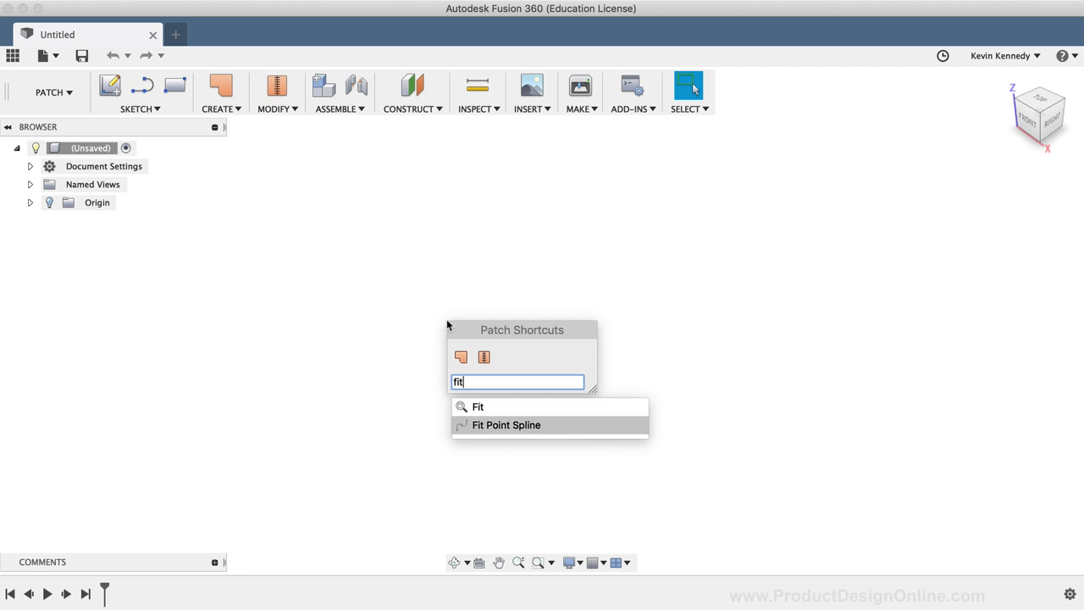
pyautogui.click(559, 426)
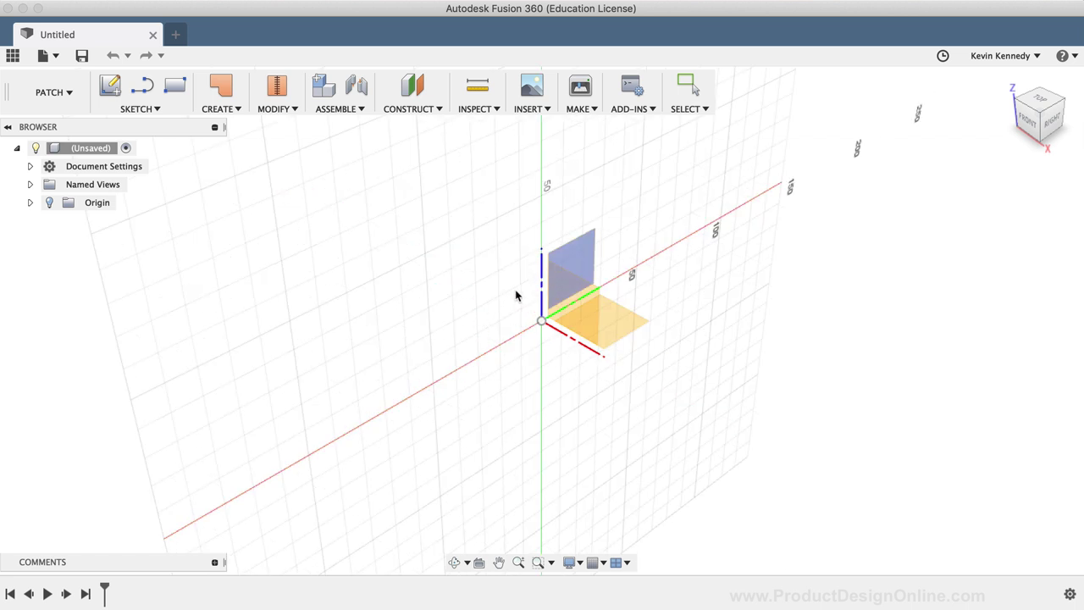
pyautogui.click(580, 259)
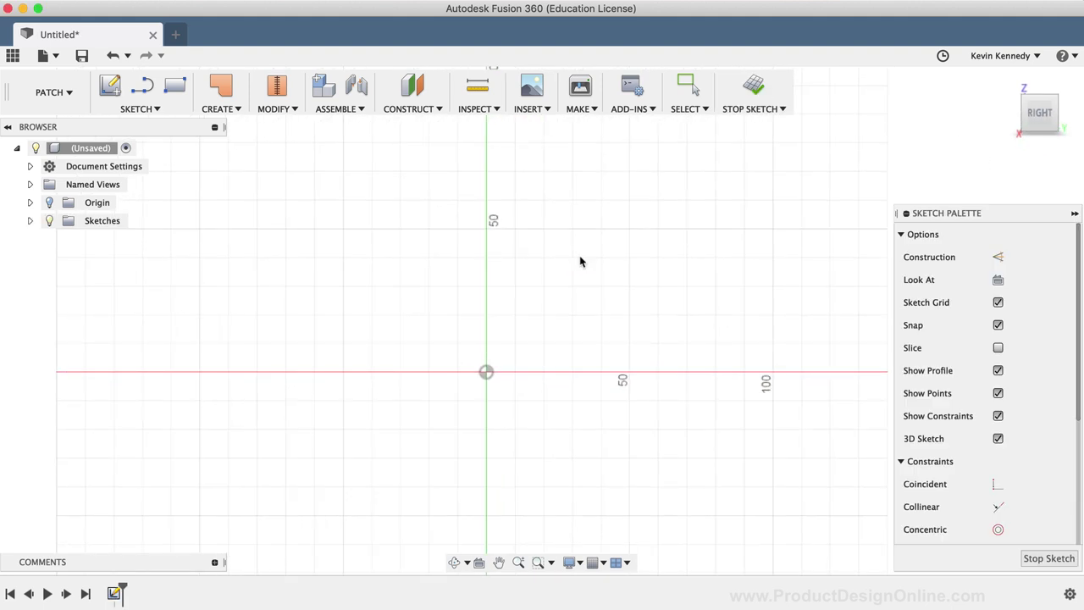
pyautogui.scroll(3, 434, 417)
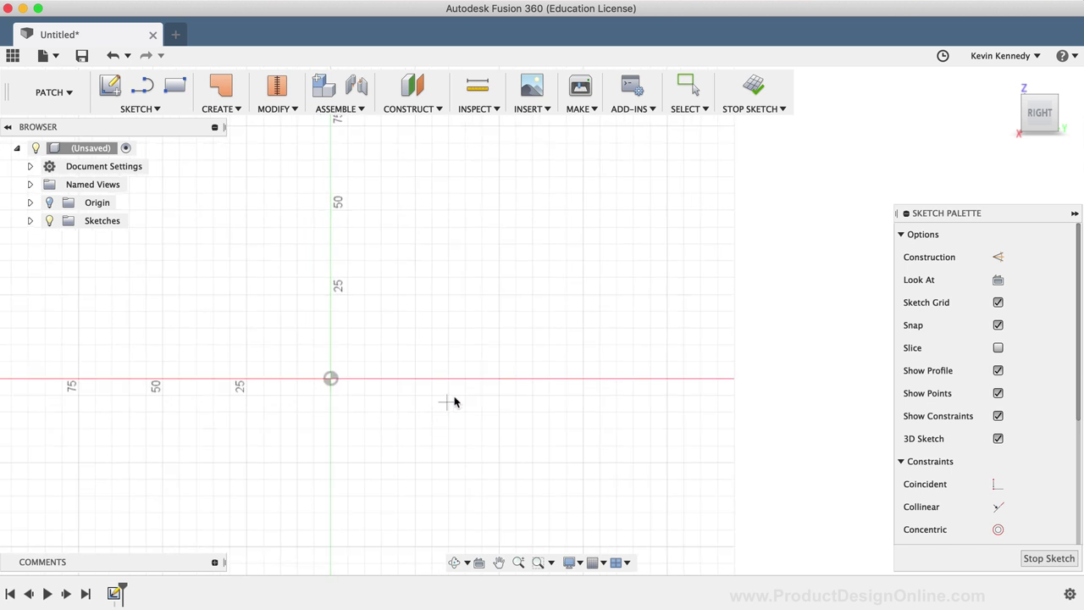
pyautogui.scroll(-2, 456, 400)
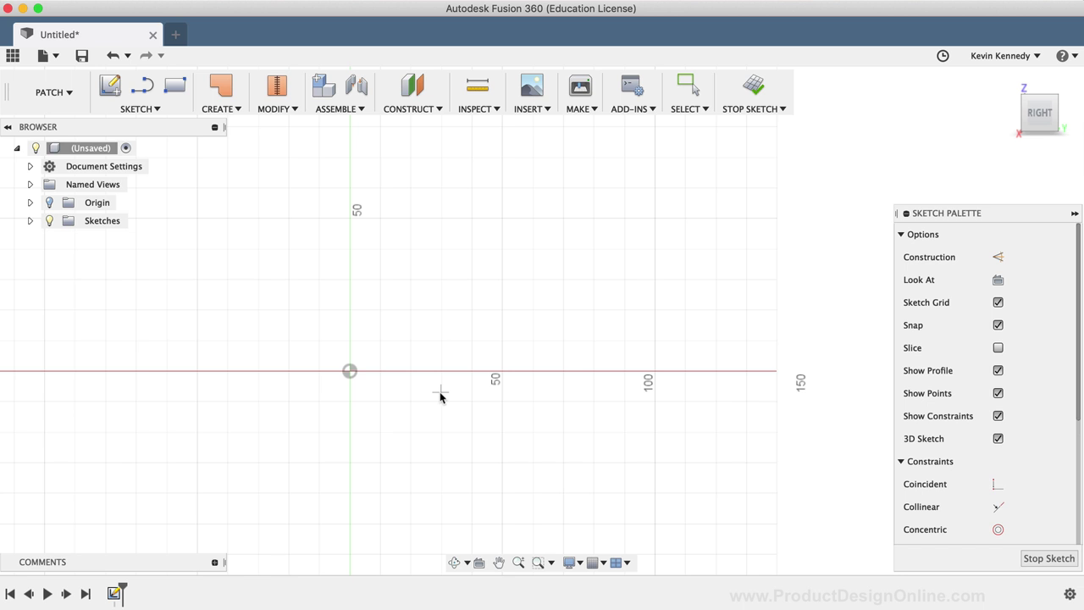
pyautogui.click(349, 370)
pyautogui.click(471, 280)
pyautogui.moveTo(471, 280); pyautogui.dragTo(682, 372)
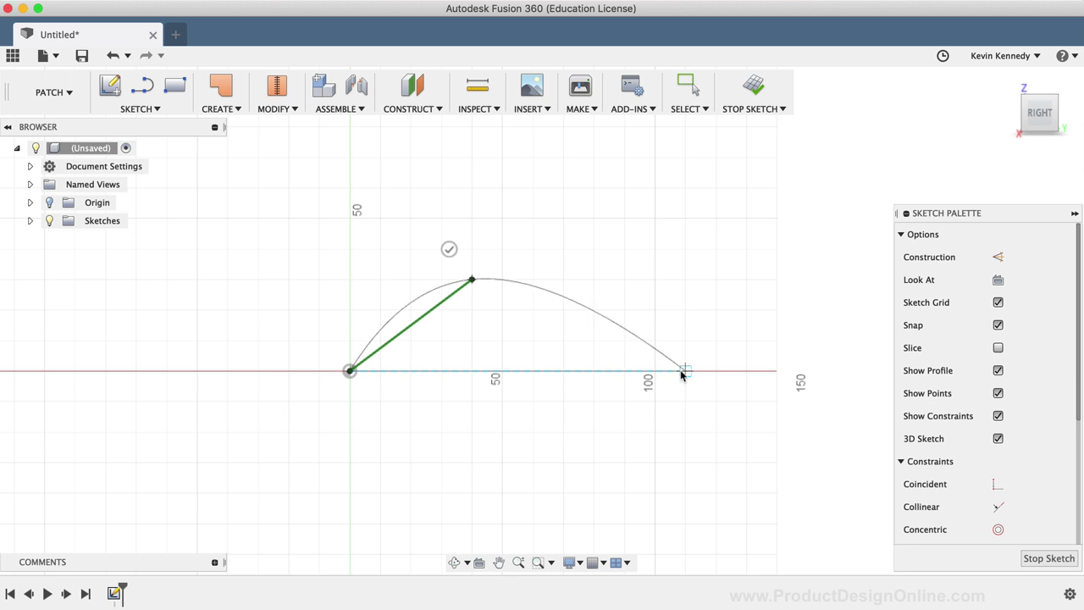
pyautogui.click(682, 373)
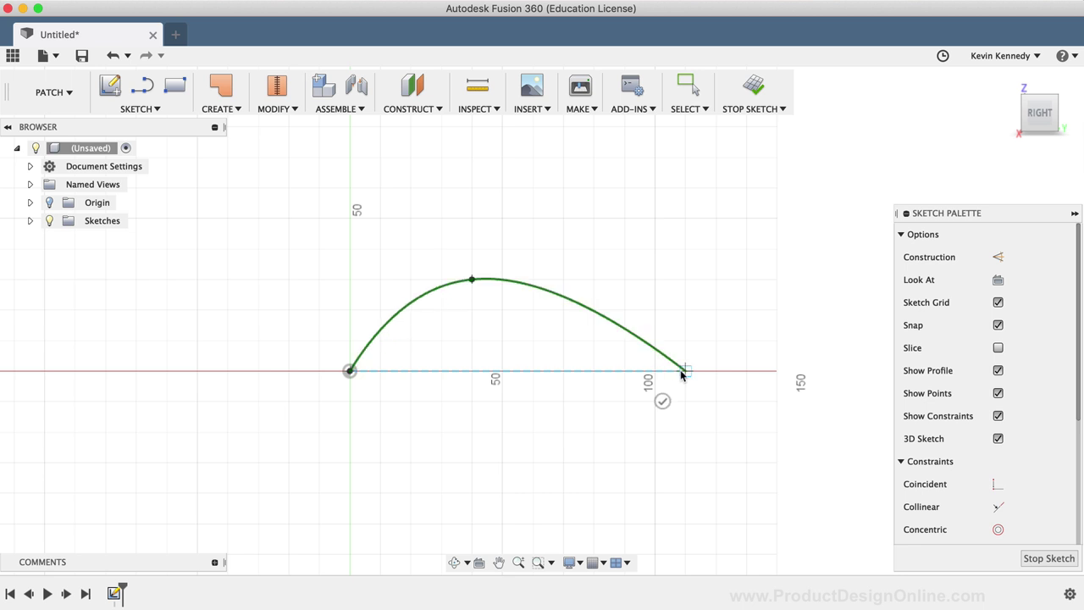
pyautogui.press('Escape')
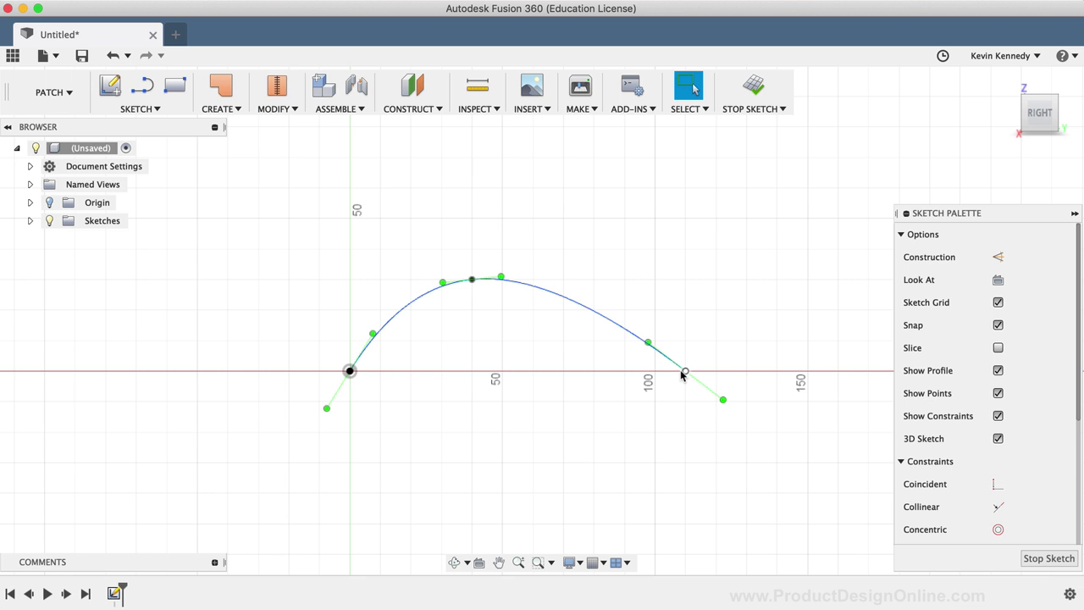
# - Dimension the horizontal distance between the spline's two endpoints as 13 cm
pyautogui.press('d')
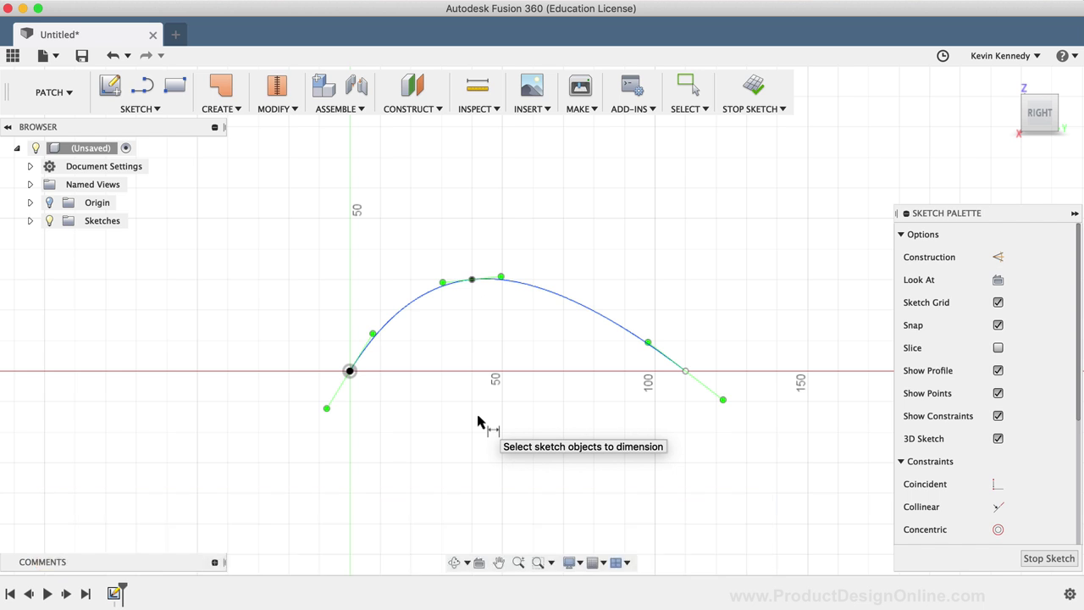
pyautogui.click(350, 371)
pyautogui.click(684, 373)
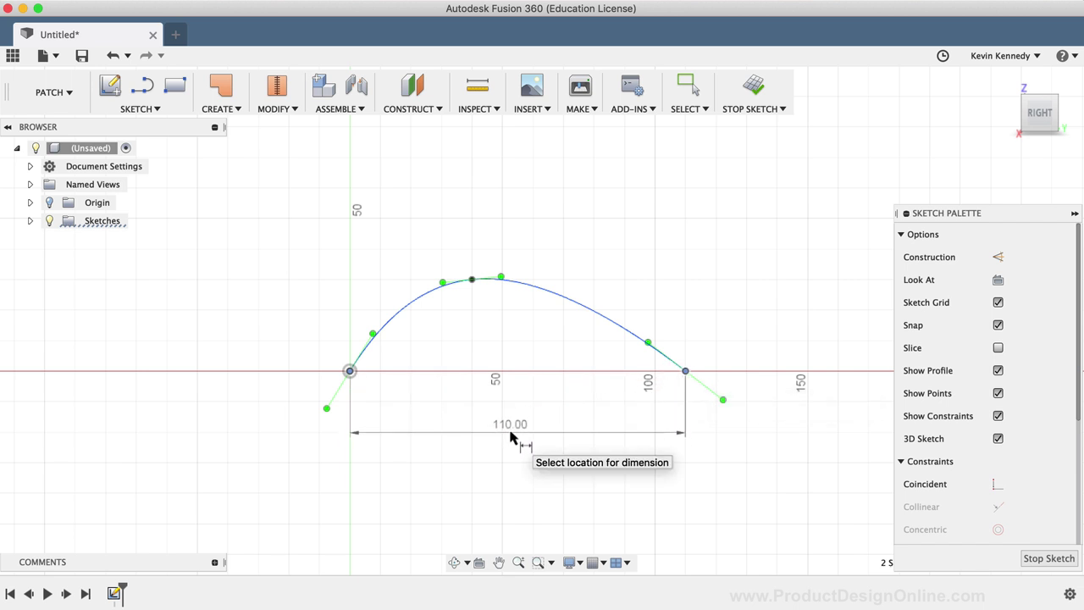
pyautogui.click(511, 433)
pyautogui.press('Return')
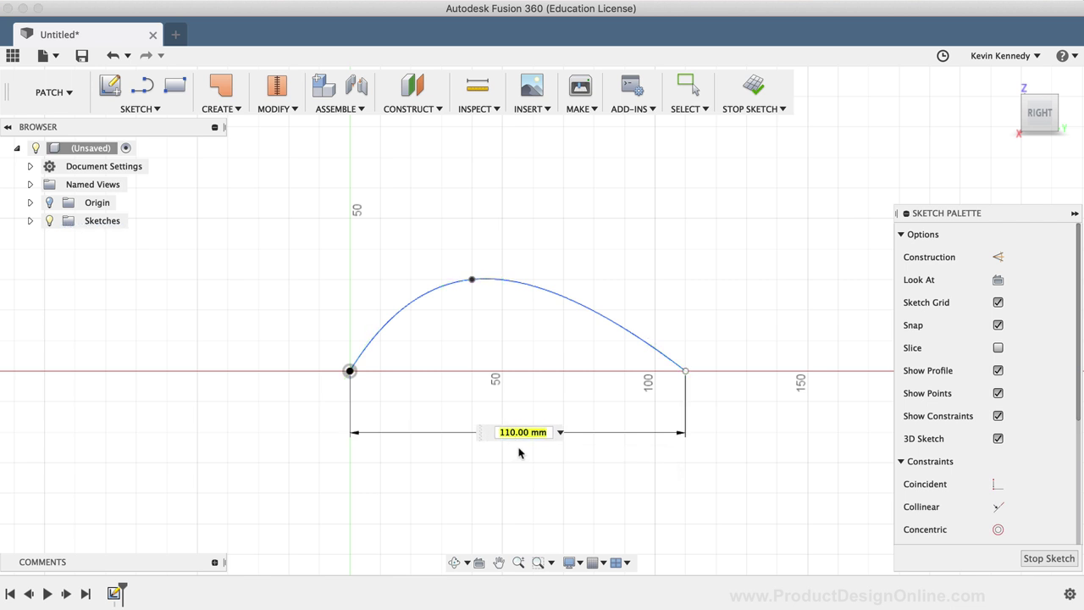
pyautogui.write('13cm')
pyautogui.press('Return')
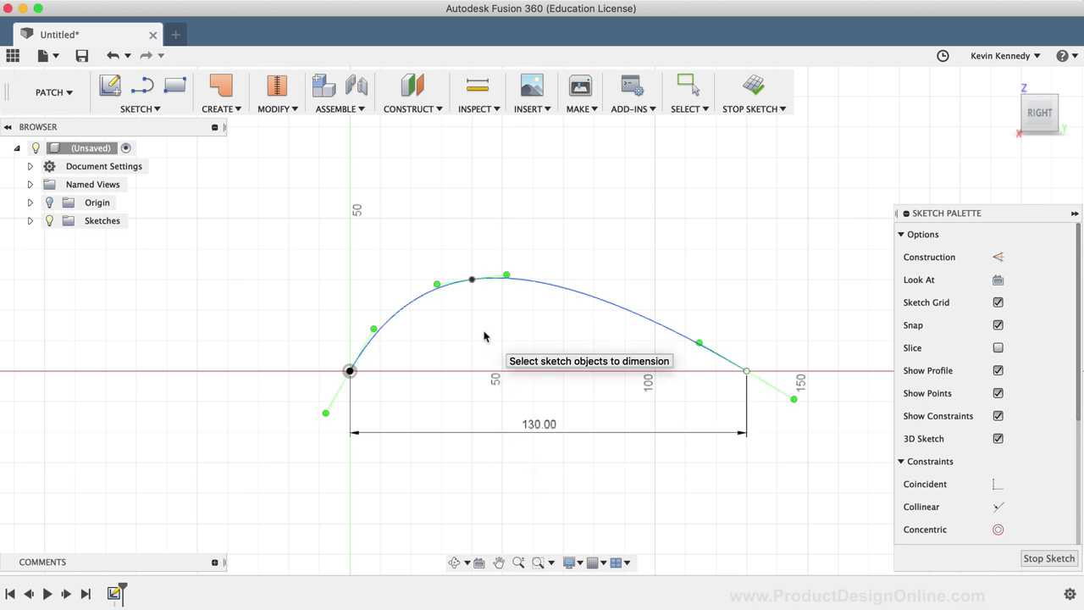
# - Dimension the horizontal distance from the origin to the spline's middle point as 50 mm
pyautogui.click(350, 371)
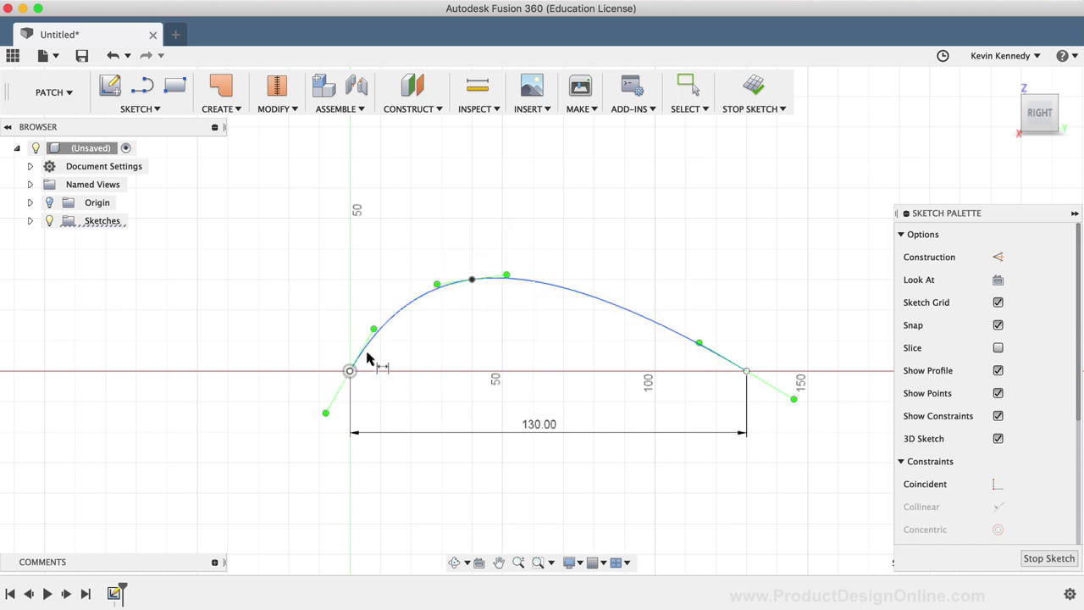
pyautogui.click(472, 279)
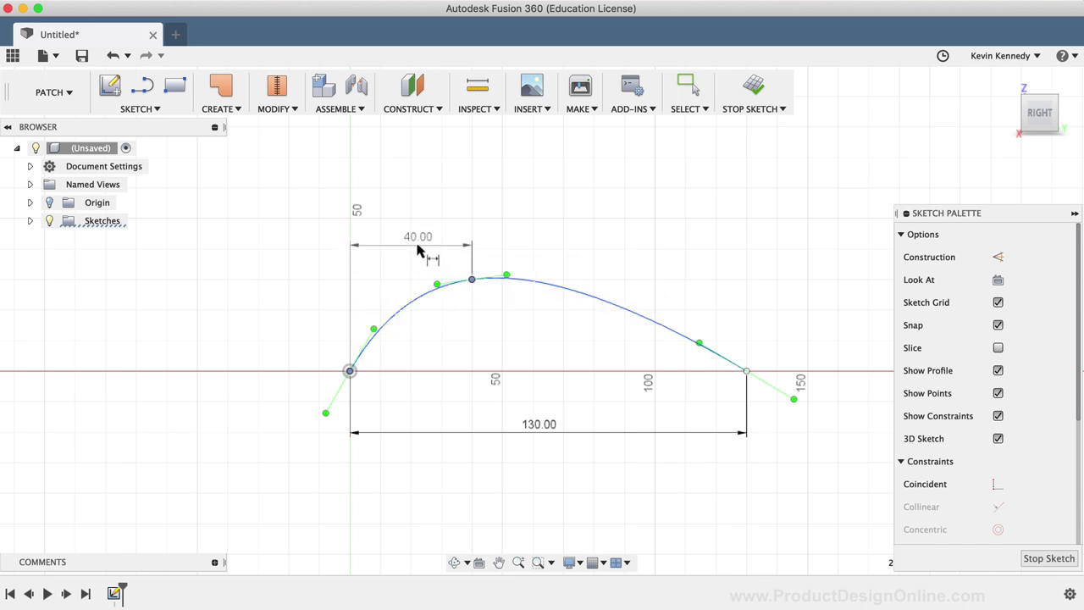
pyautogui.click(414, 249)
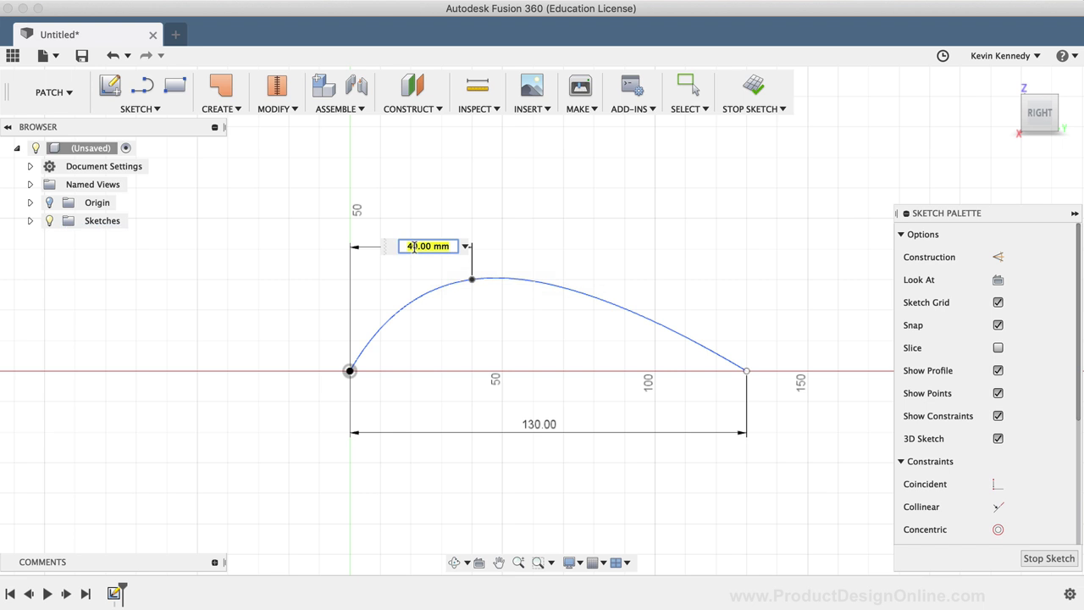
pyautogui.press('Return')
pyautogui.write('50')
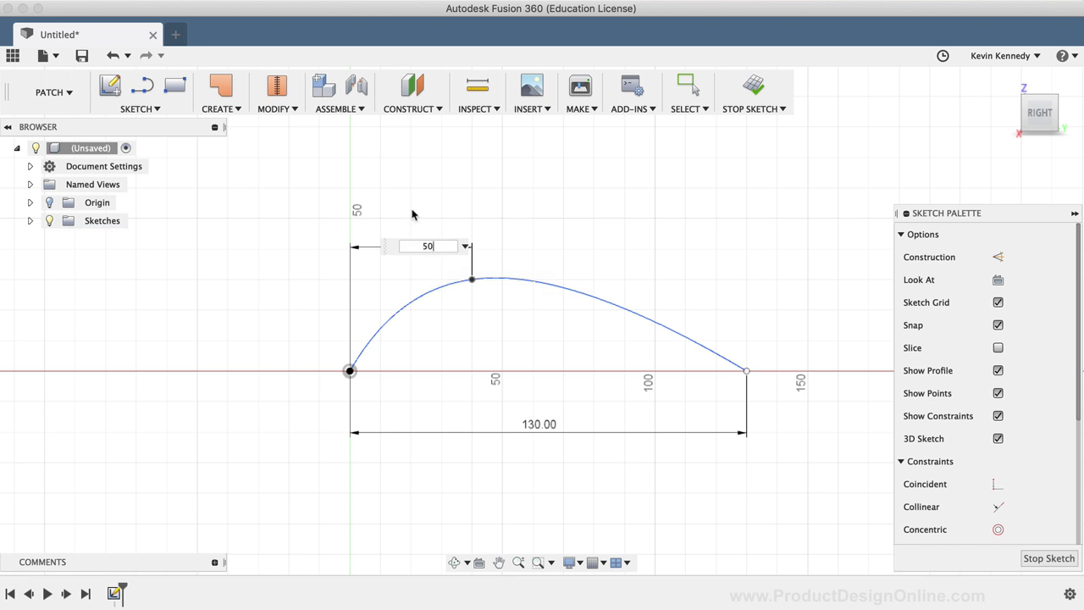
pyautogui.press('Return')
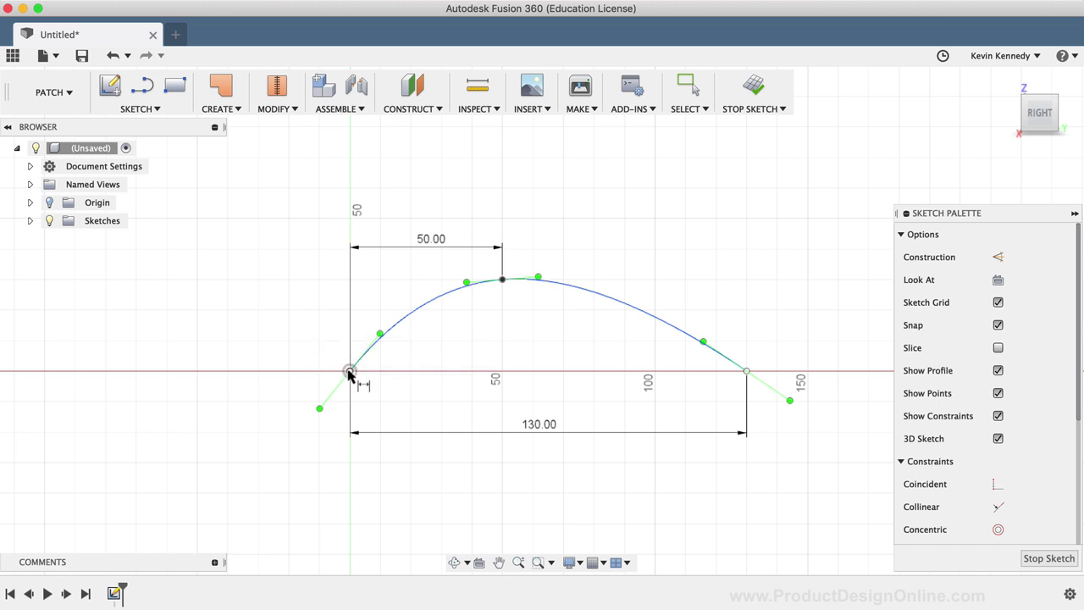
# - Dimension the vertical distance from the origin to the spline's middle point as 16 mm and finish the sketch
pyautogui.click(350, 370)
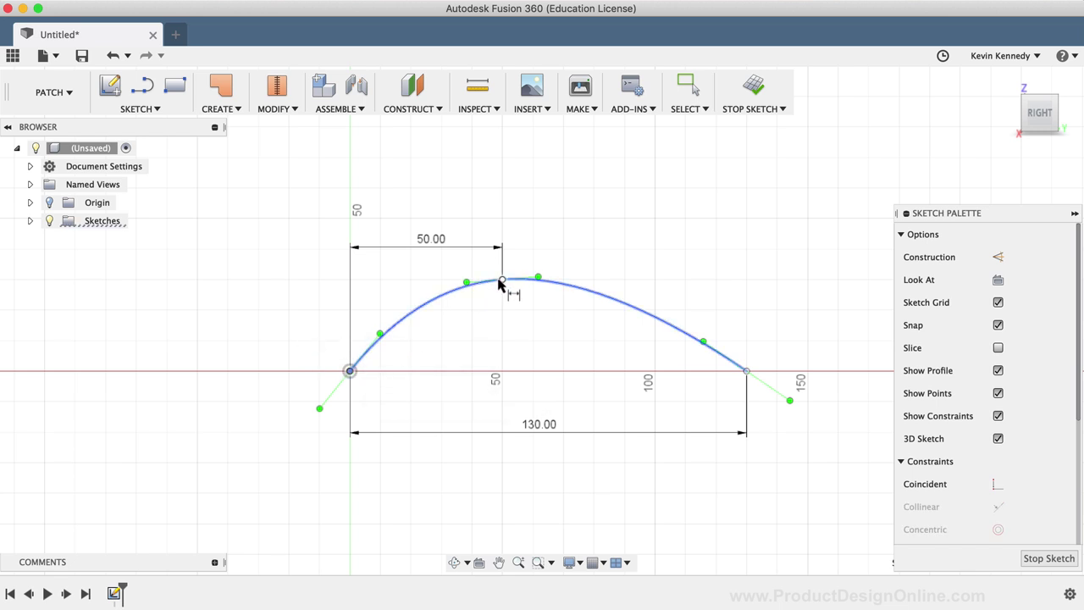
pyautogui.click(502, 282)
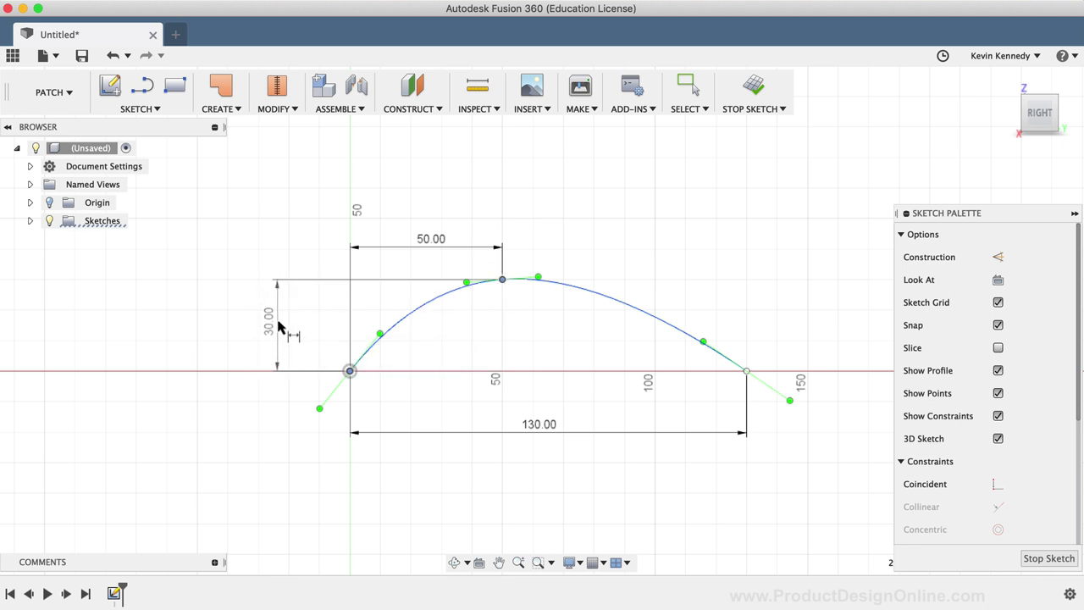
pyautogui.click(281, 324)
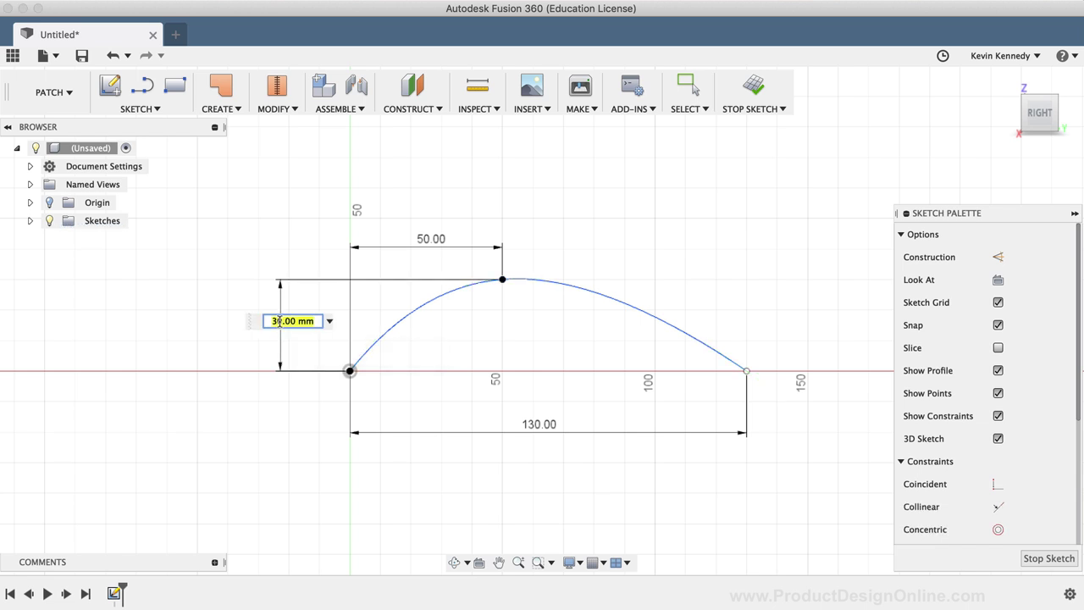
pyautogui.write('16')
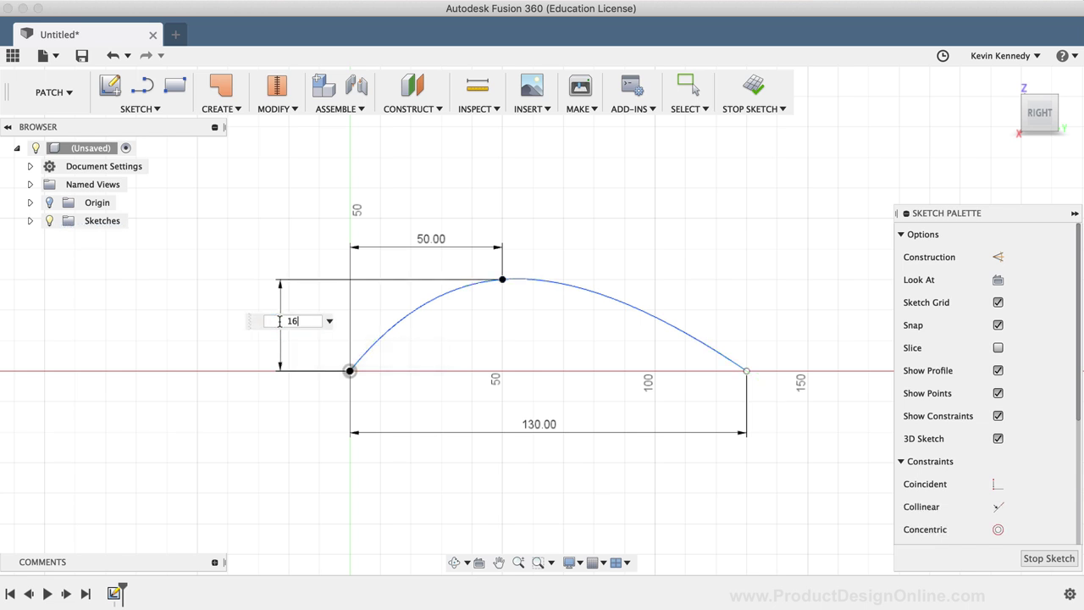
pyautogui.press('Return')
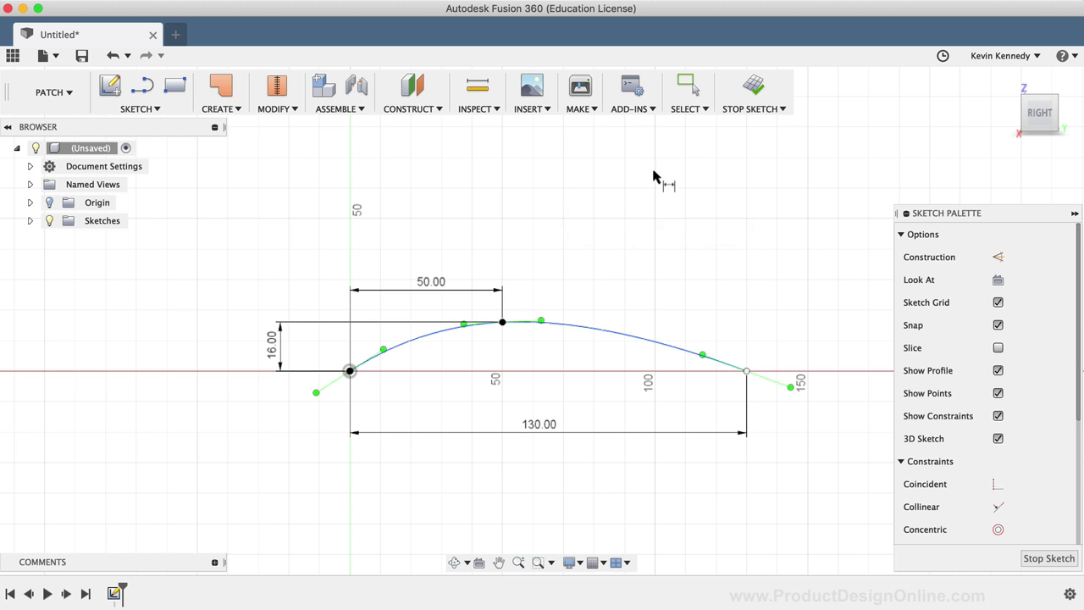
pyautogui.click(753, 88)
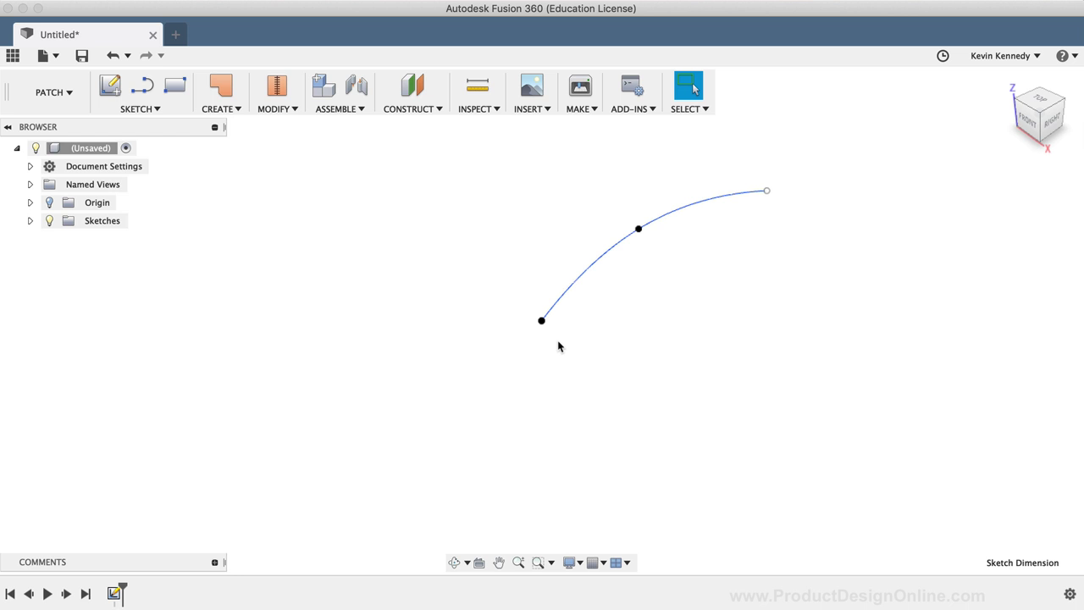
# - Create a construction plane along the spline path at distance 0.00, at the origin end of the curve
pyautogui.click(406, 110)
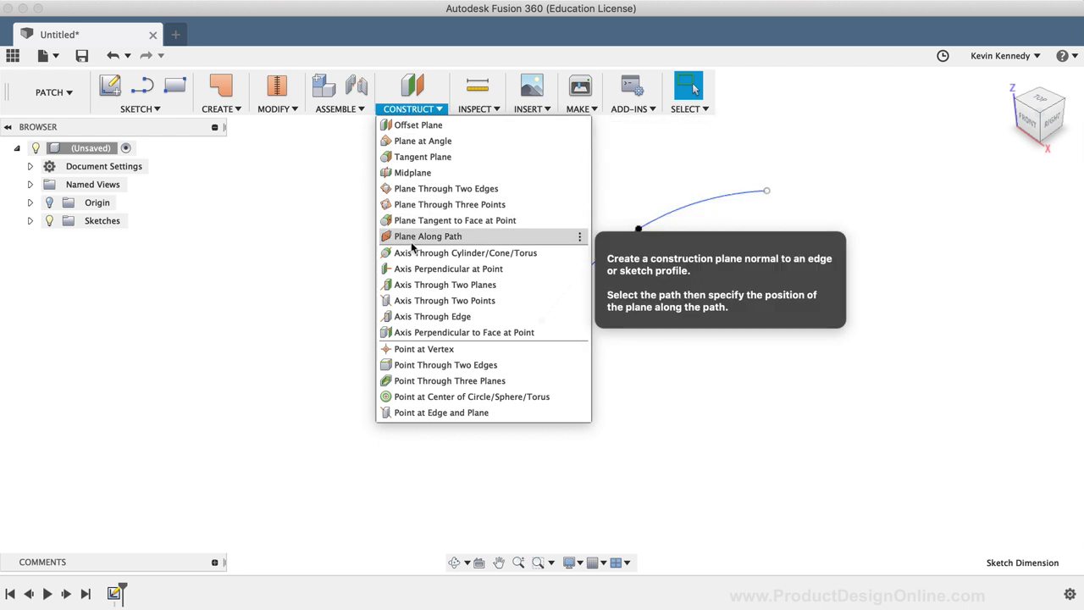
pyautogui.click(536, 239)
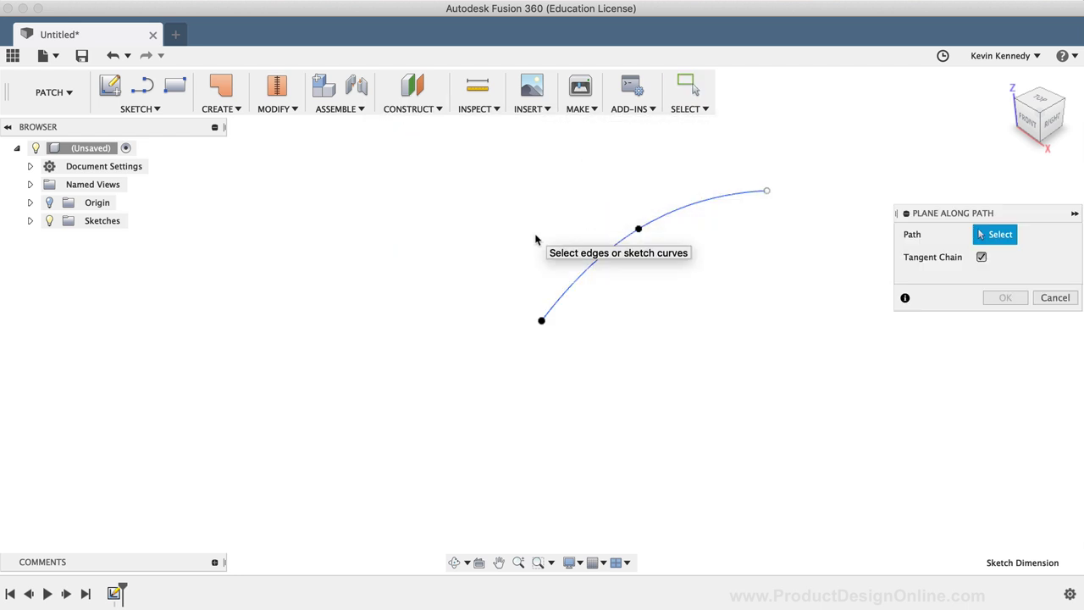
pyautogui.click(579, 281)
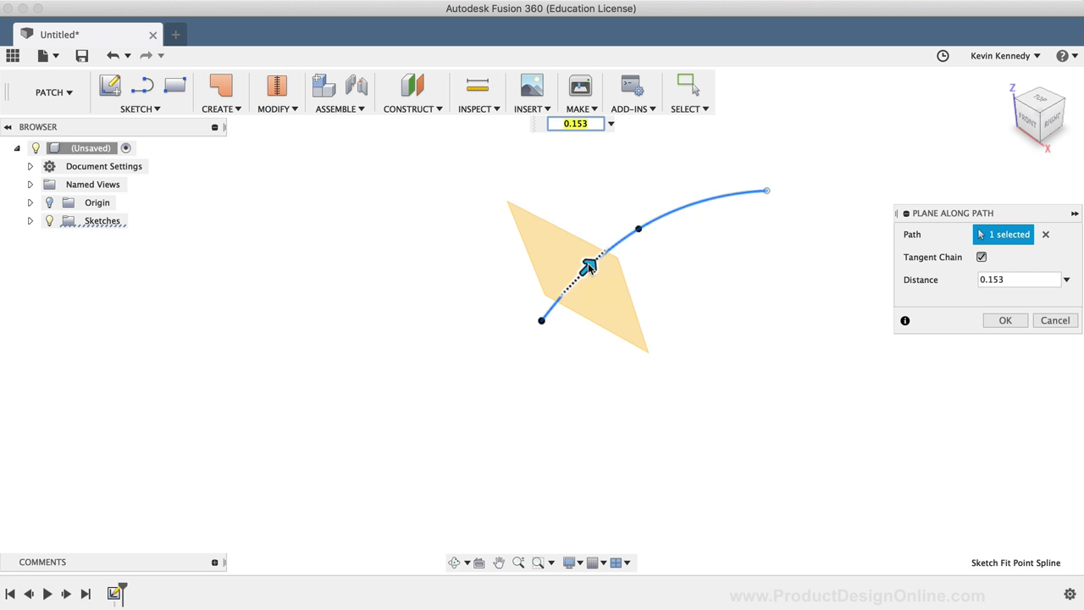
pyautogui.moveTo(588, 268); pyautogui.dragTo(551, 307)
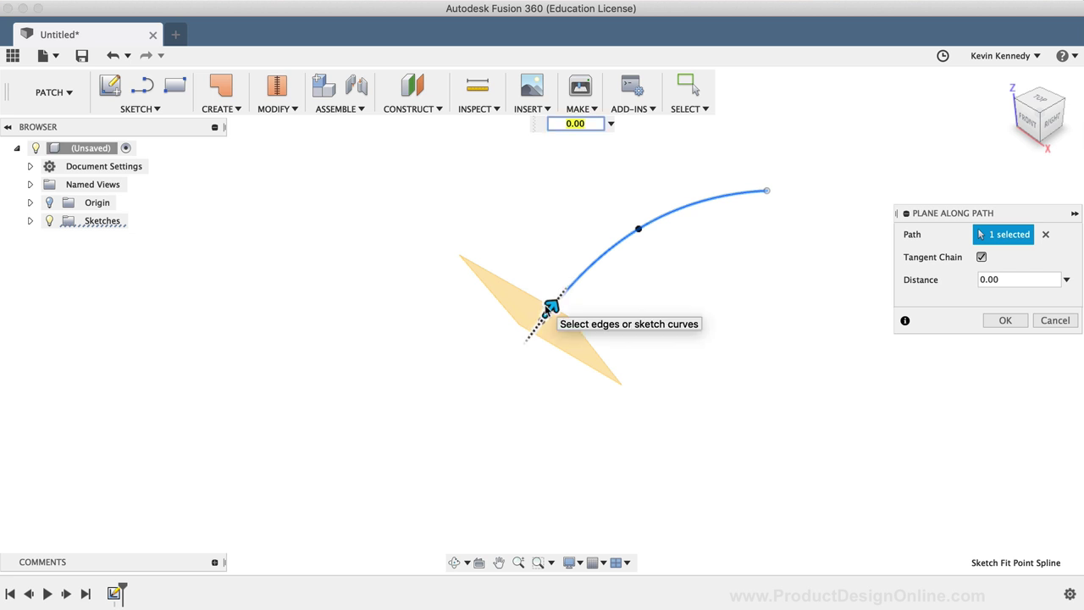
pyautogui.click(996, 323)
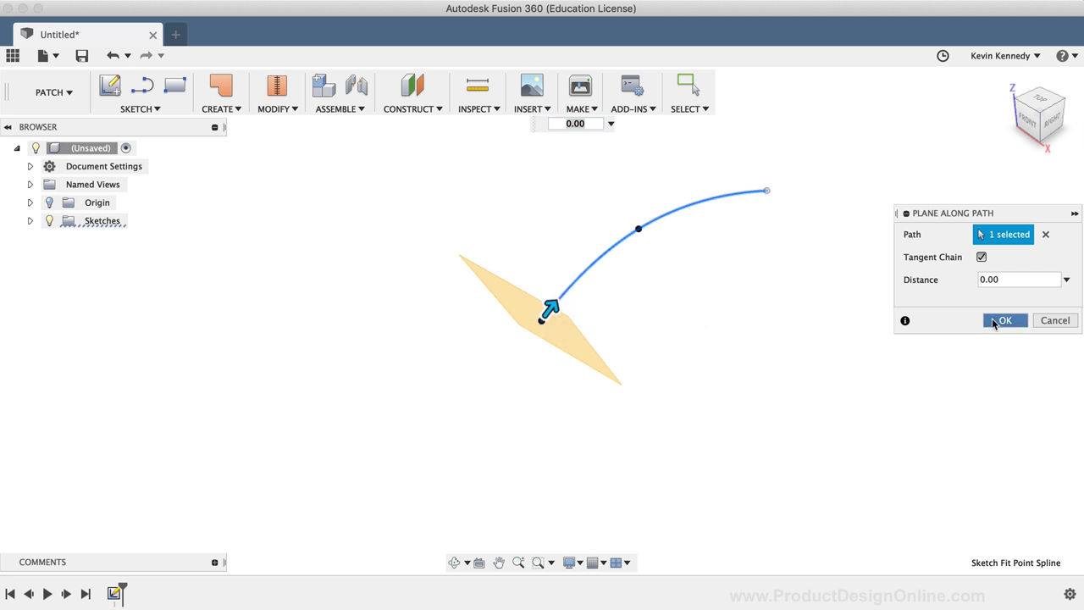
pyautogui.click(996, 322)
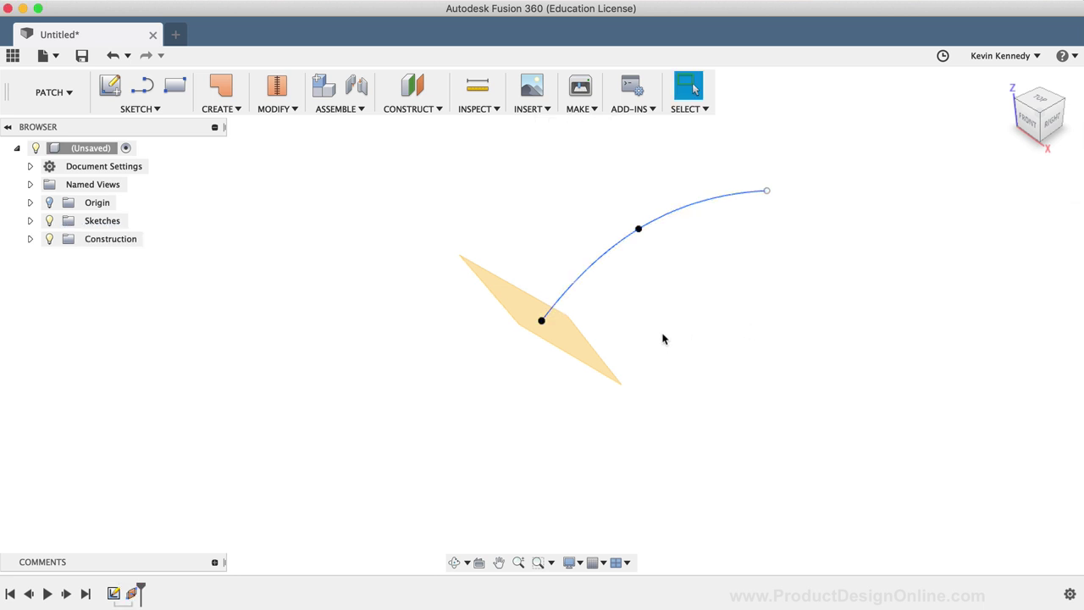
# - Create a second construction plane along the spline path at distance 1.00, at the curve's far end
pyautogui.press('F6')
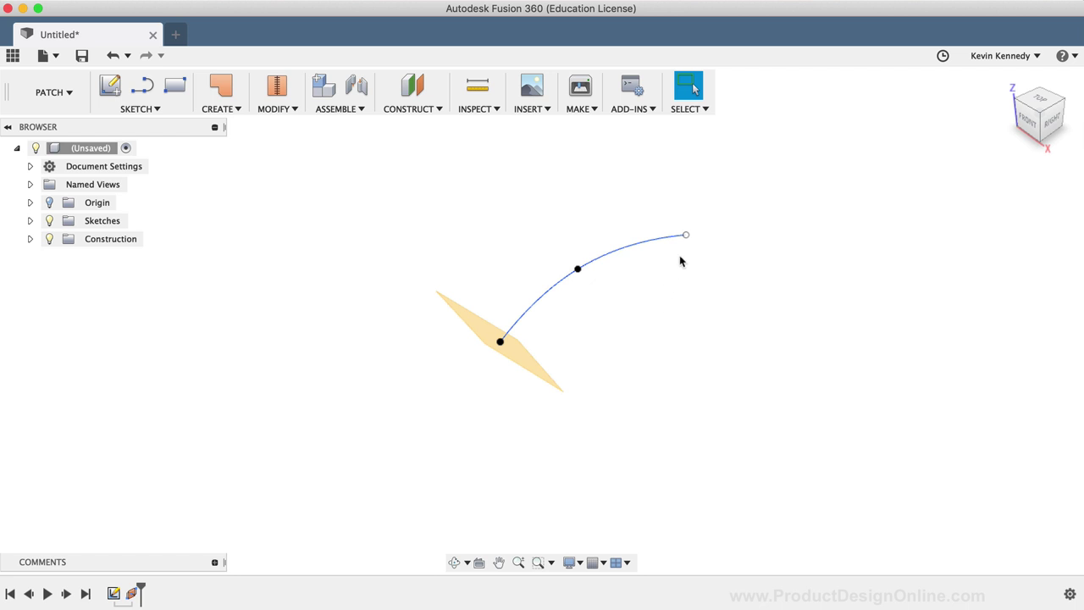
pyautogui.rightClick(633, 318)
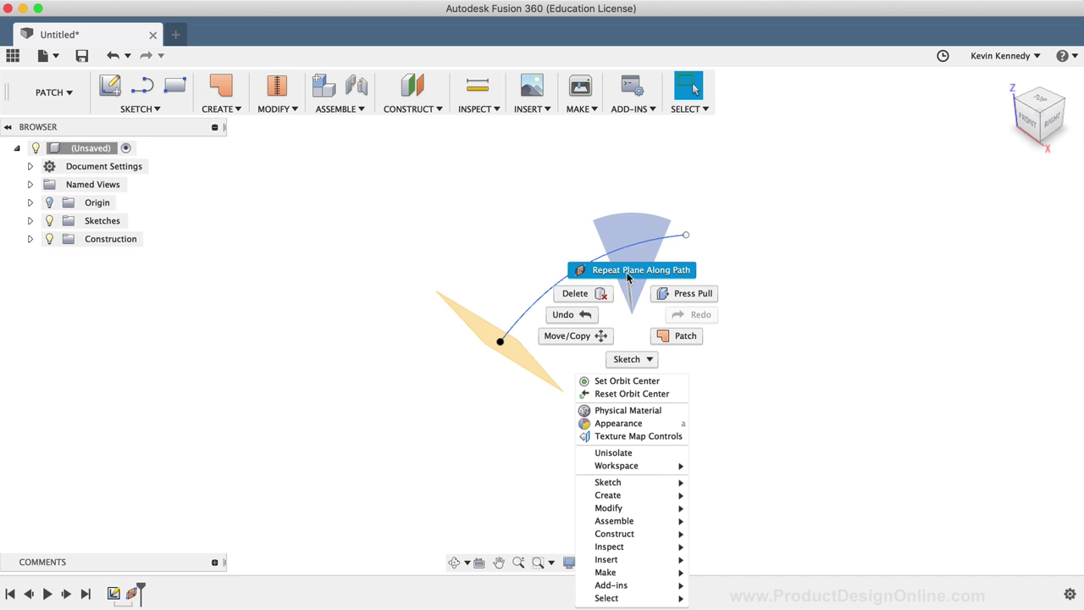
pyautogui.click(628, 271)
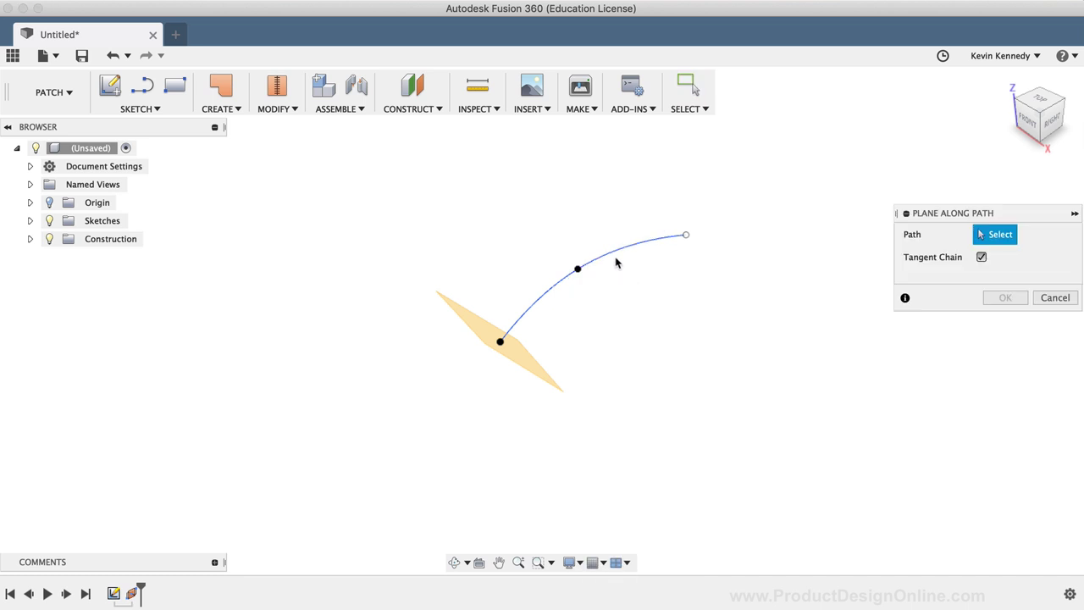
pyautogui.click(615, 258)
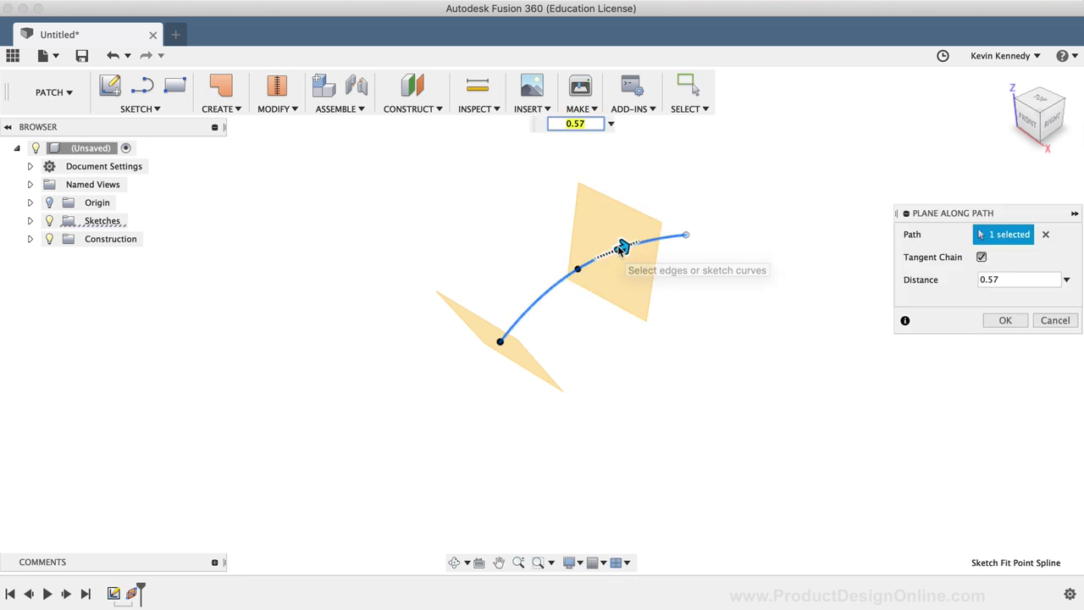
pyautogui.moveTo(623, 246); pyautogui.dragTo(708, 234)
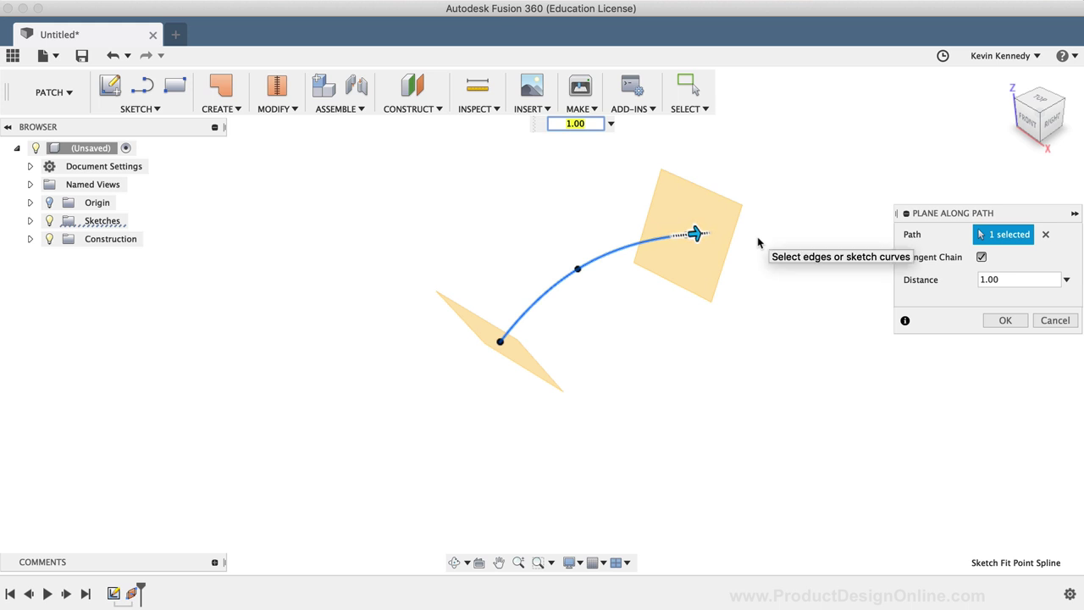
pyautogui.click(996, 320)
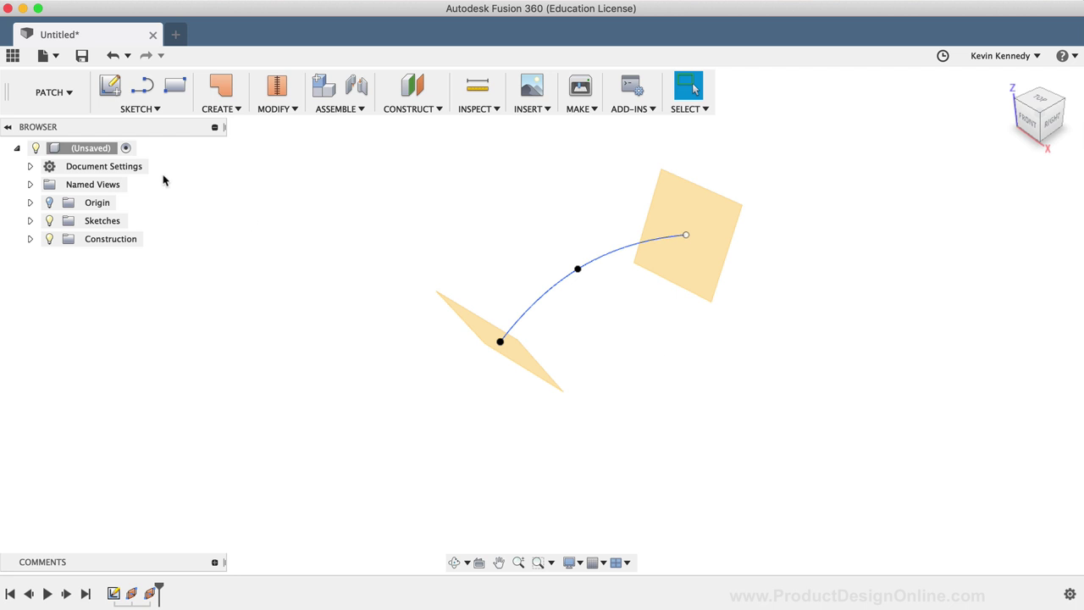
# - Sketch a 3-point arc about 50 mm wide and 5 mm deep above the origin on the construction plane at the spline's origin end
pyautogui.click(110, 87)
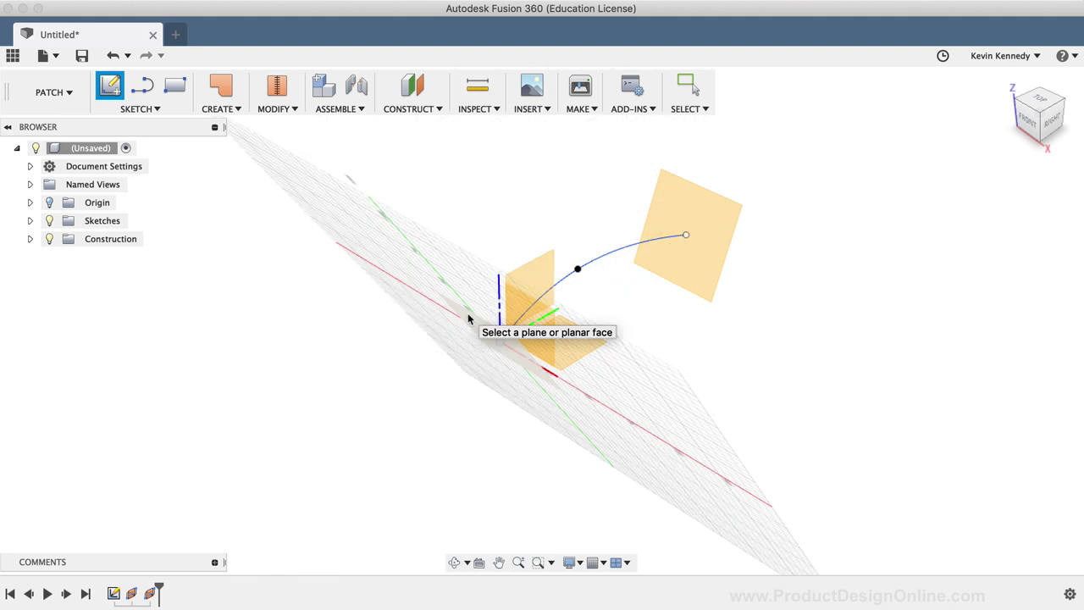
pyautogui.click(468, 315)
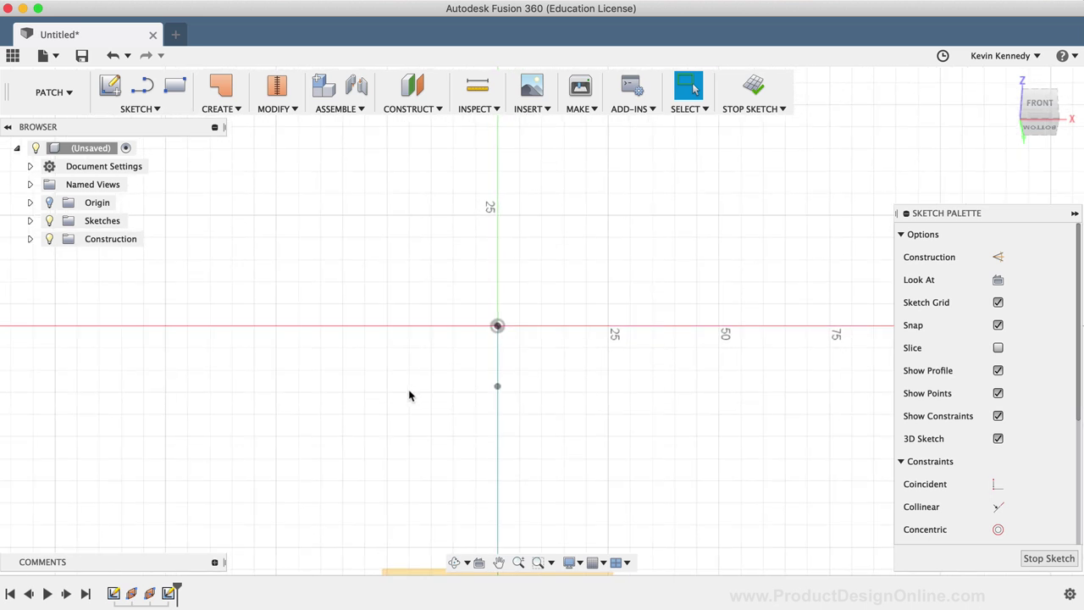
pyautogui.click(140, 109)
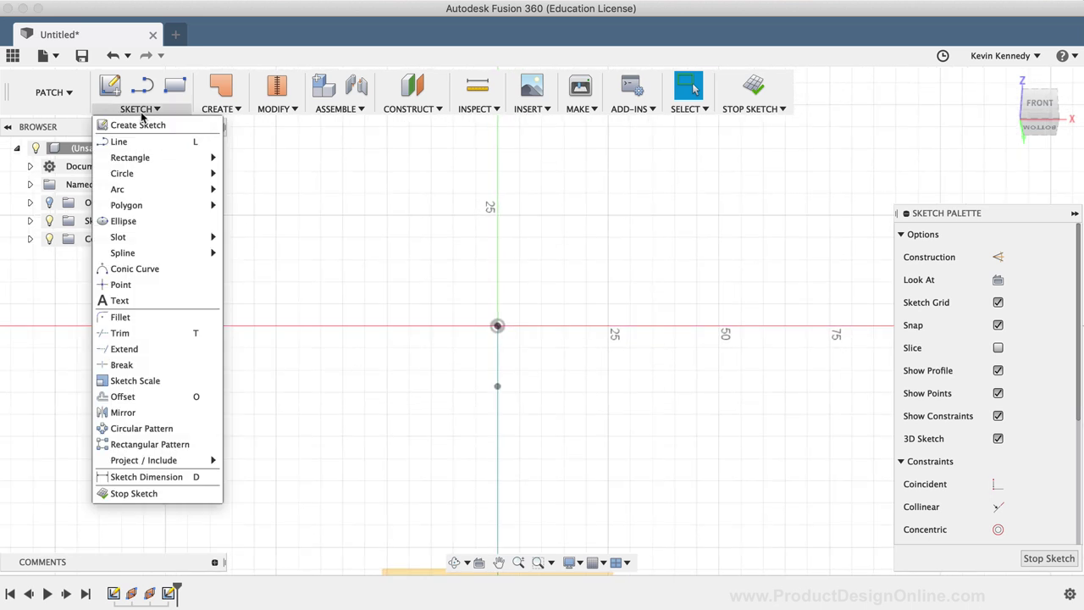
pyautogui.moveTo(140, 188)
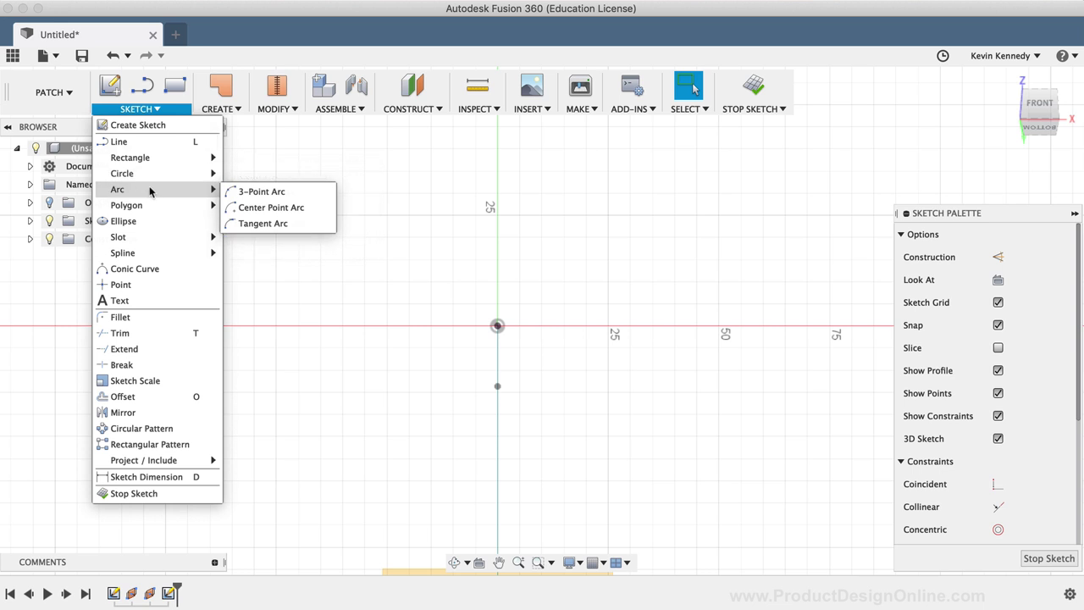
pyautogui.click(310, 194)
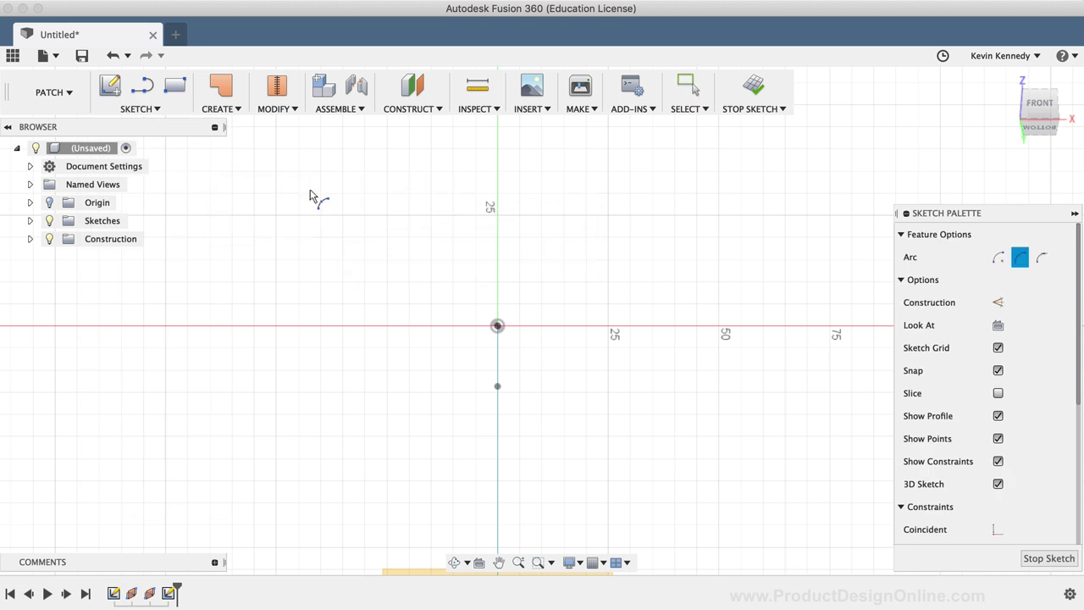
pyautogui.click(386, 259)
pyautogui.click(609, 260)
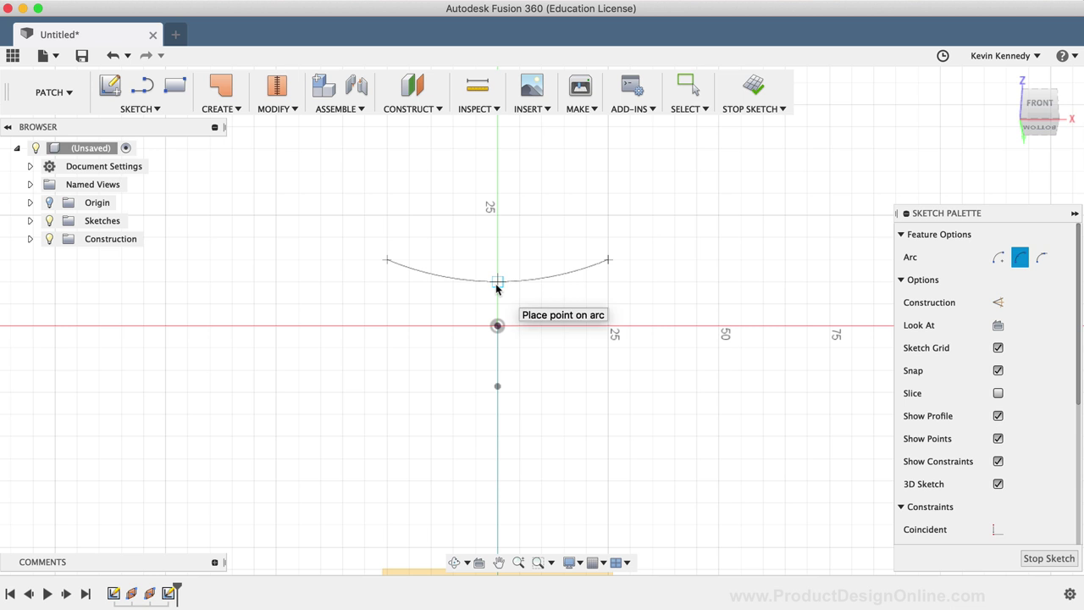
pyautogui.click(496, 287)
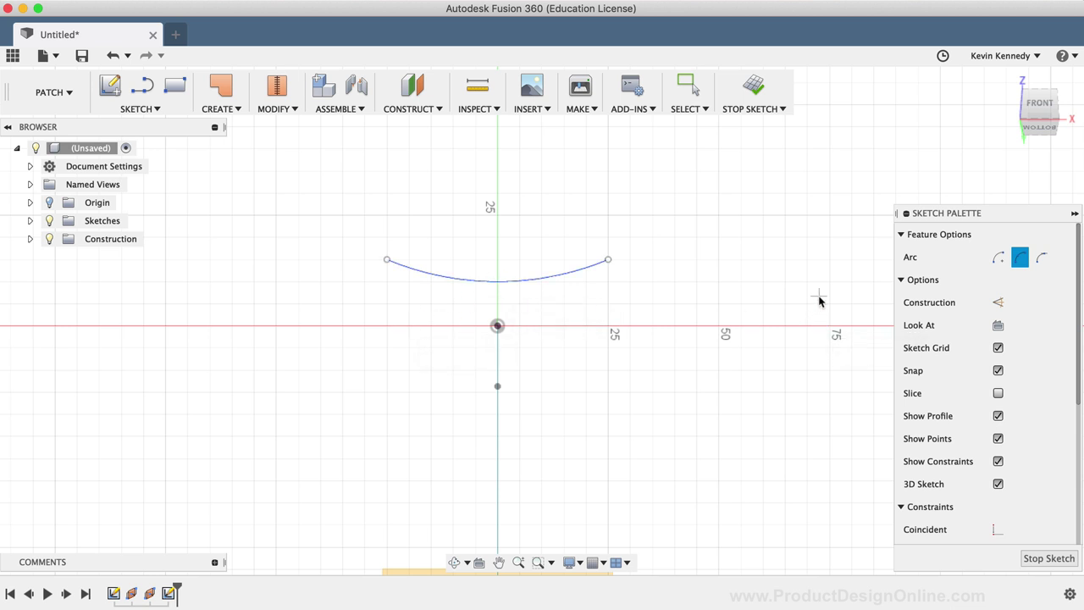
# - Constrain the arc's midpoint to the sketch origin with a Midpoint constraint
pyautogui.moveTo(960, 218)
pyautogui.mouseDown()
pyautogui.moveTo(843, 181)
pyautogui.moveTo(801, 155)
pyautogui.mouseUp()
pyautogui.scroll(-10, 783, 362)
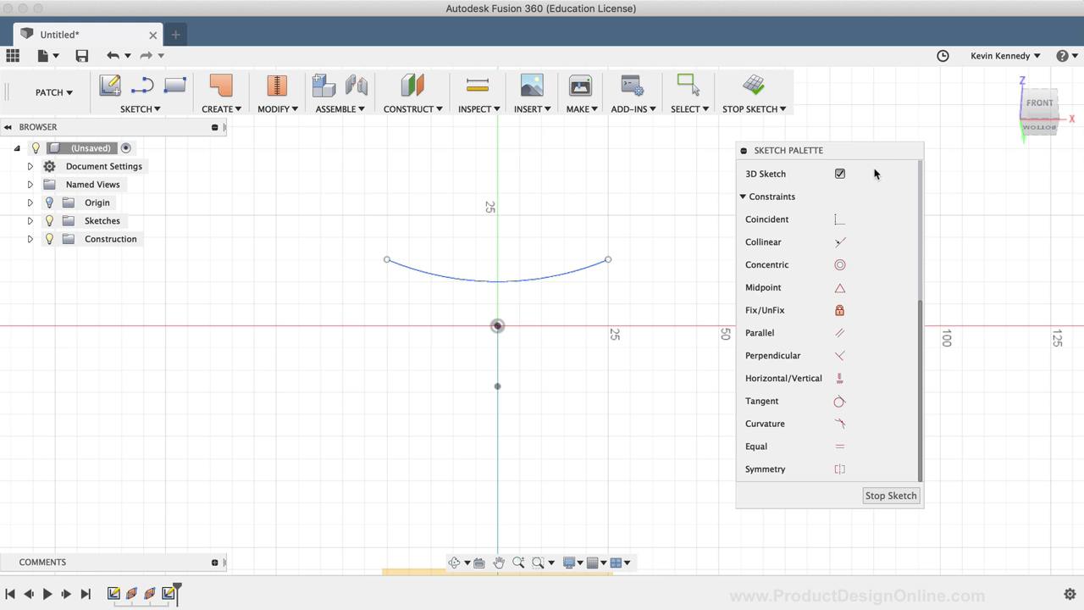
pyautogui.click(838, 288)
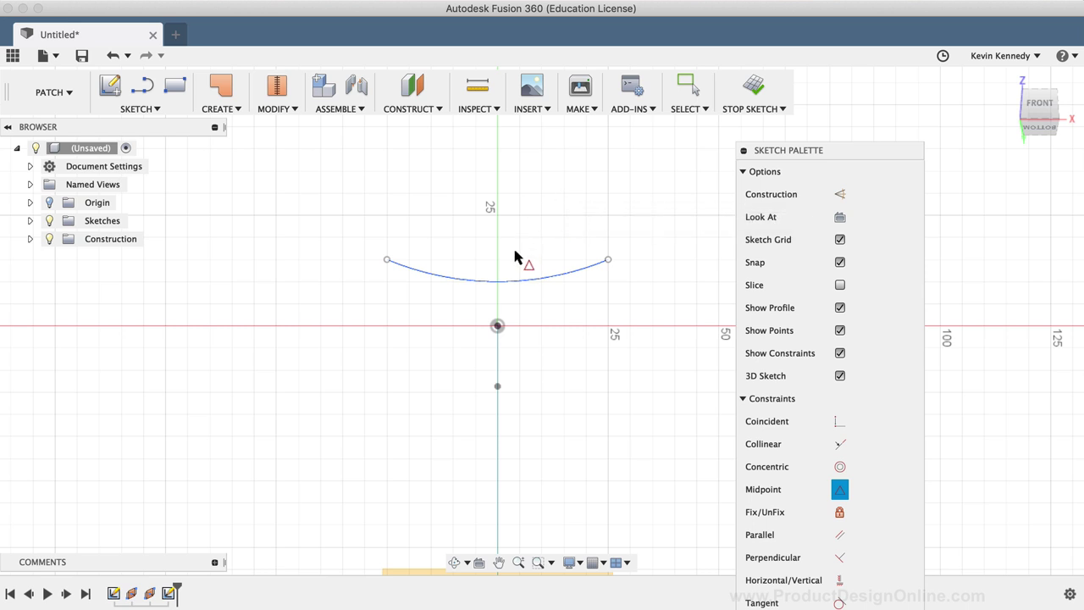
pyautogui.click(511, 282)
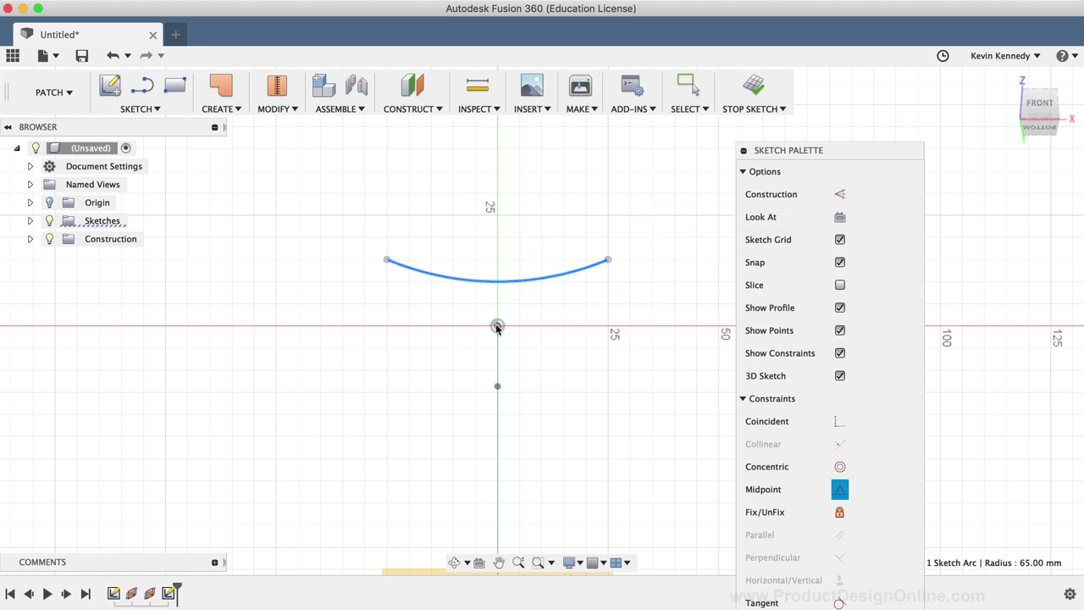
pyautogui.click(497, 327)
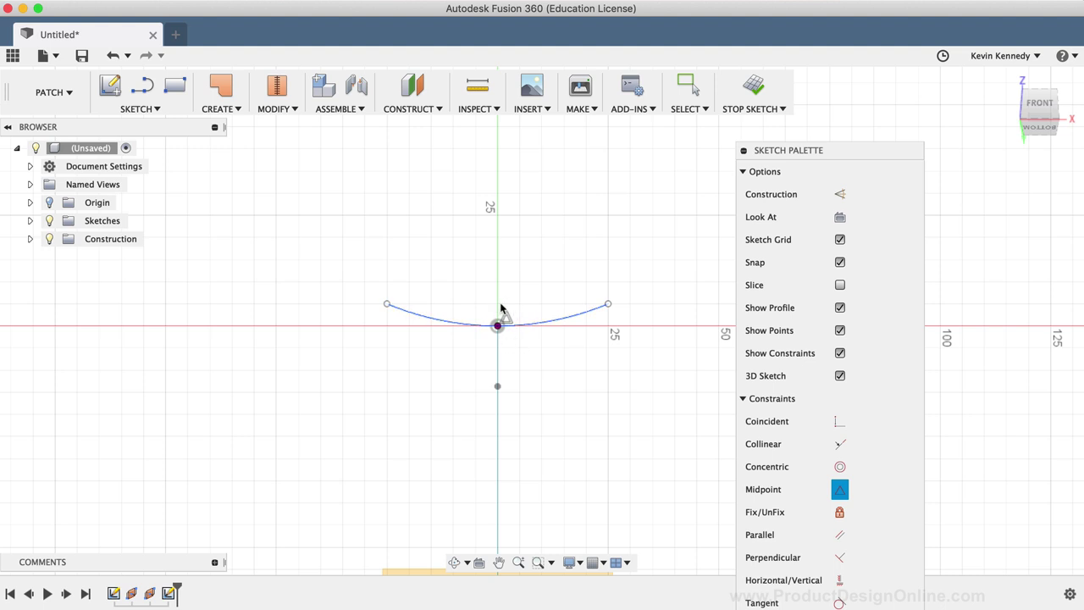
# - Dimension the horizontal distance between the arc's two endpoints as 50 mm
pyautogui.scroll(2, 545, 411)
pyautogui.scroll(5, 545, 410)
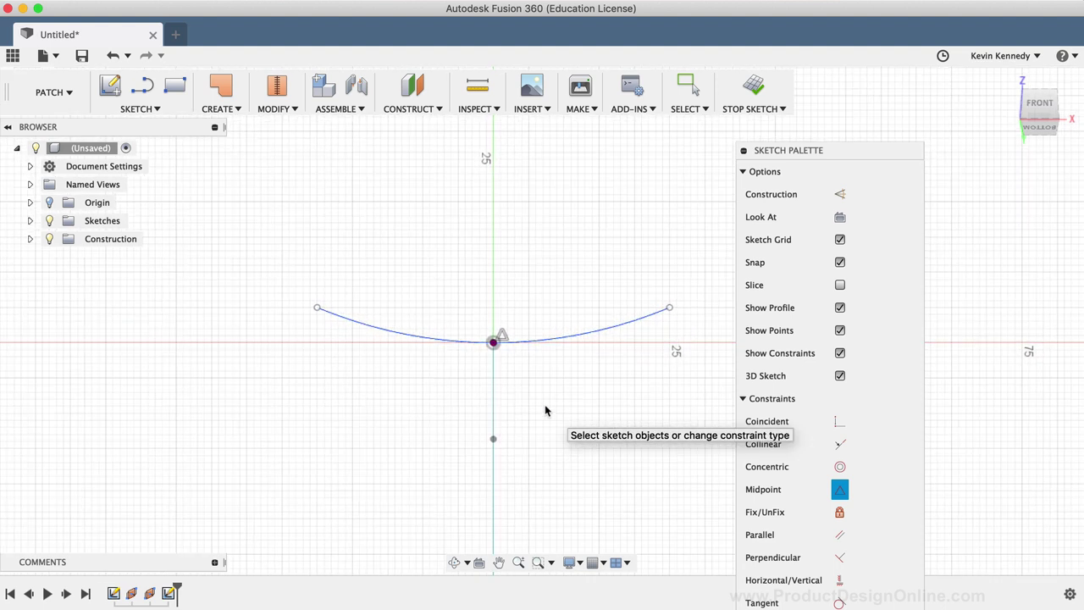
pyautogui.hscroll(-2, 545, 410)
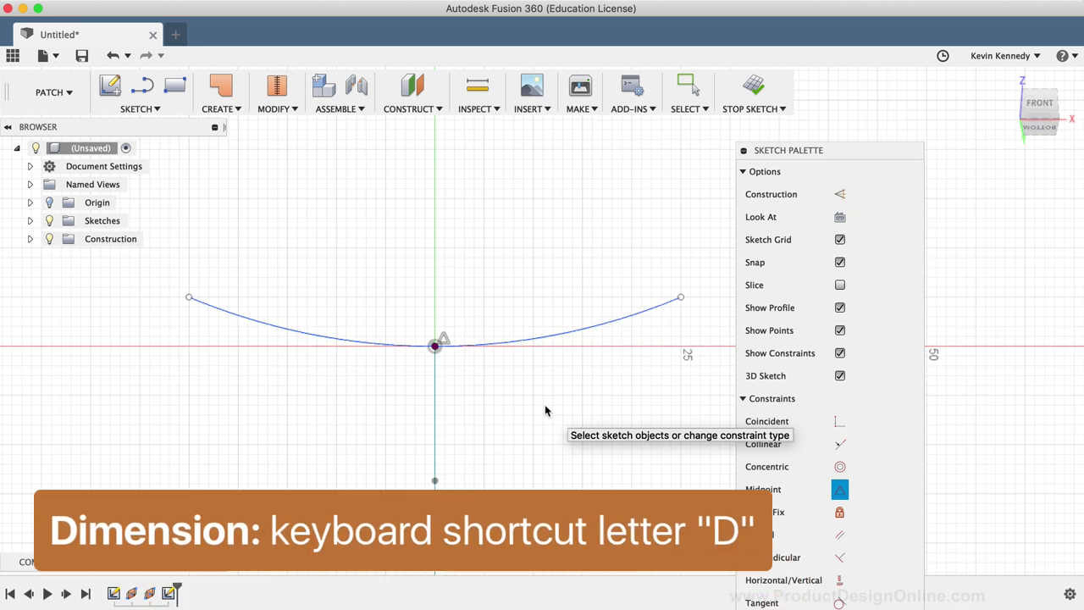
pyautogui.press('d')
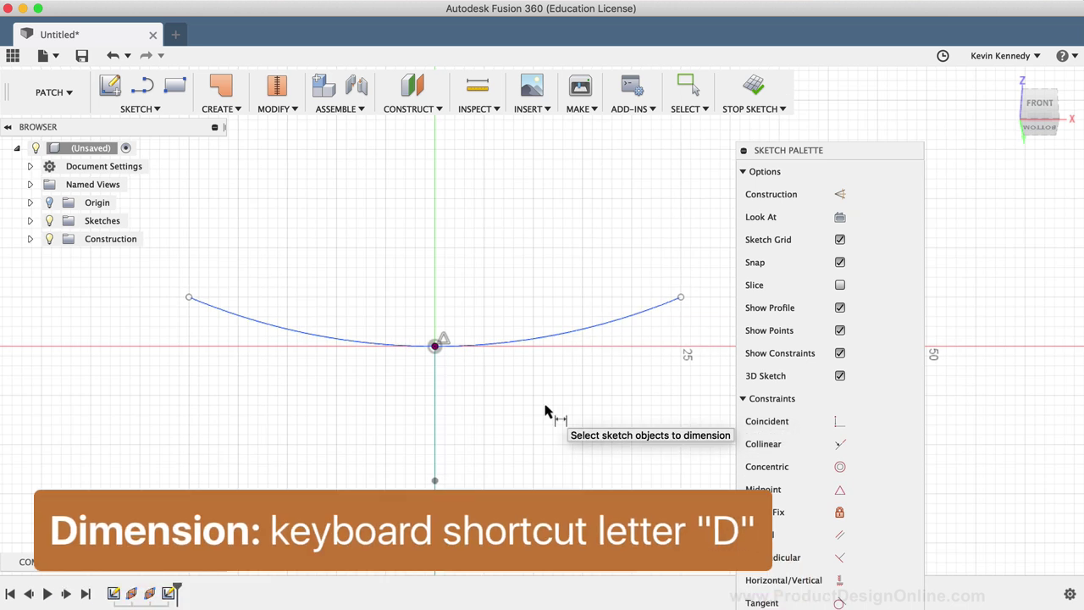
pyautogui.click(189, 298)
pyautogui.click(680, 297)
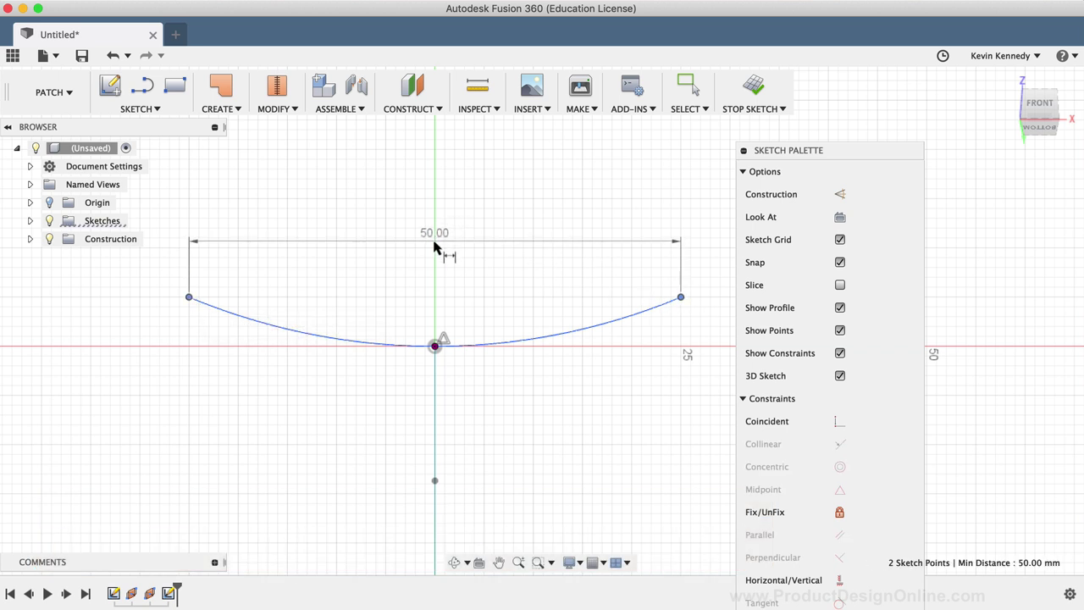
pyautogui.click(434, 245)
pyautogui.press('Return')
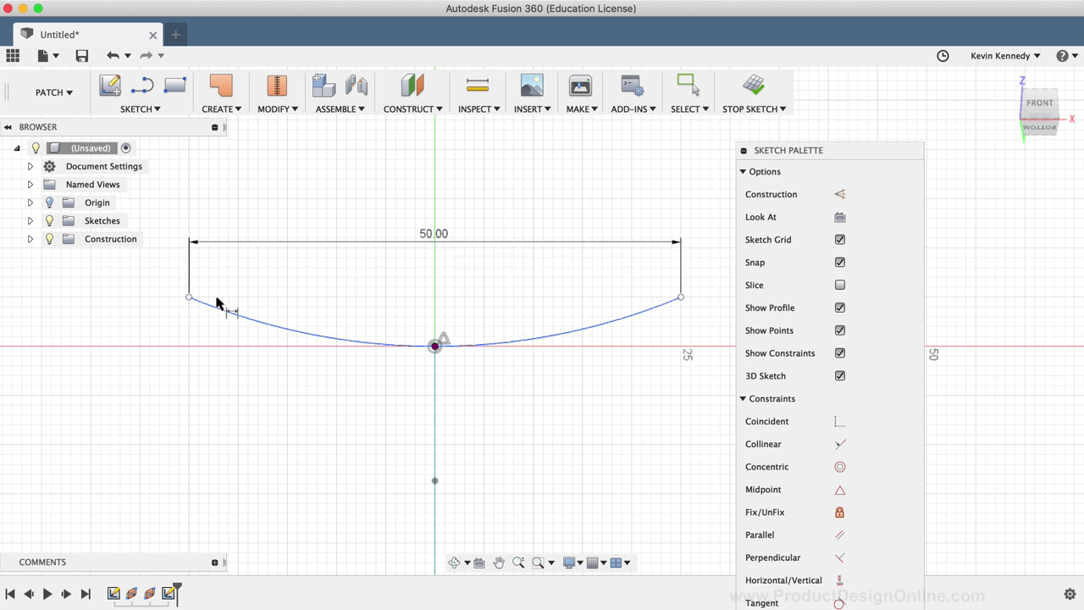
# - Dimension the vertical distance from the arc's left endpoint to the origin as 10 mm
pyautogui.click(189, 298)
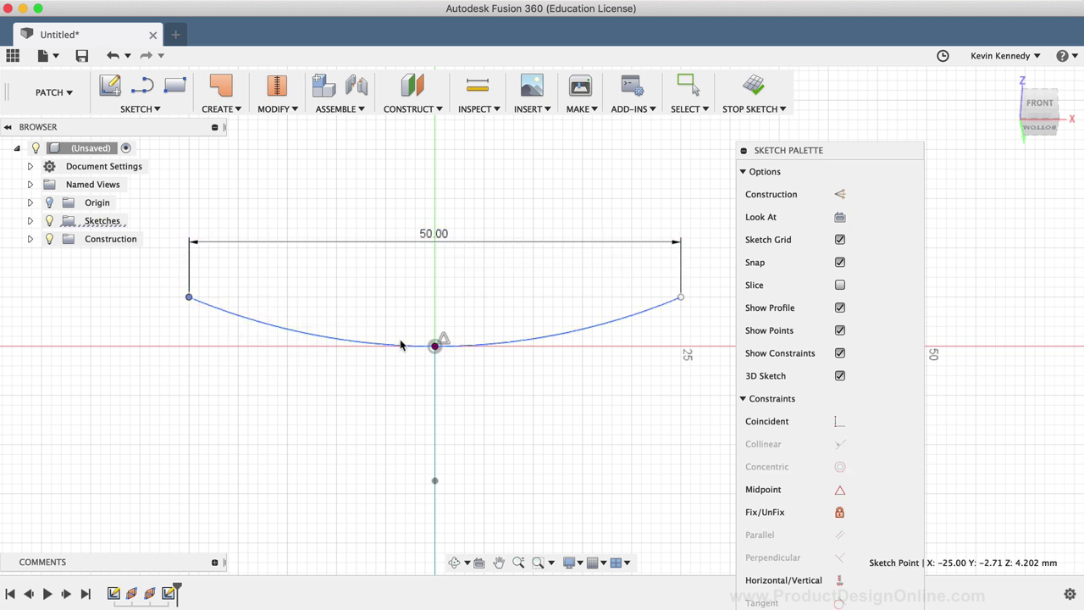
pyautogui.click(436, 347)
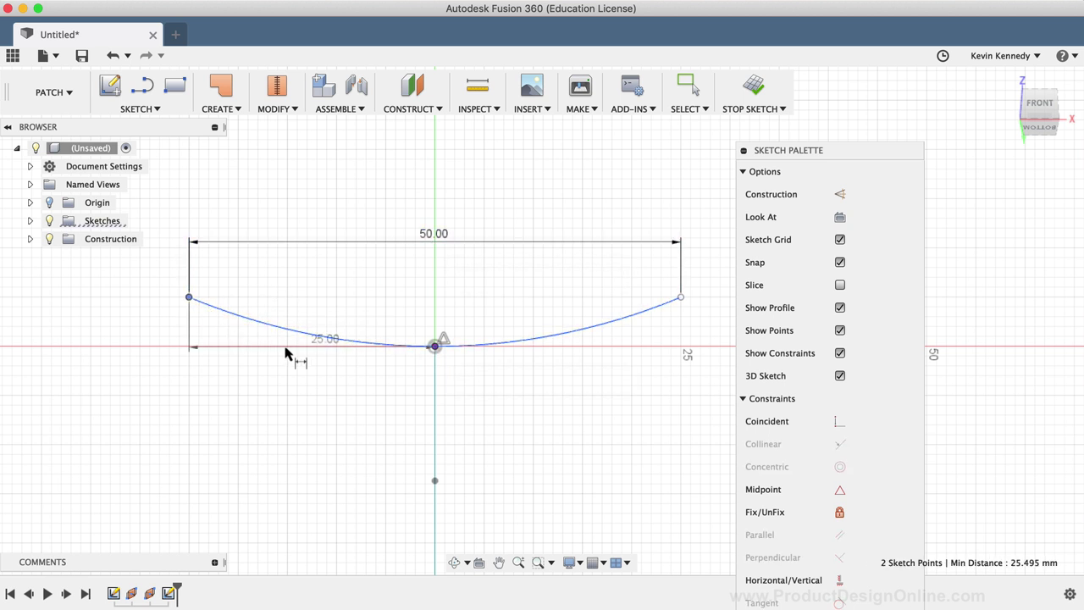
pyautogui.click(117, 321)
pyautogui.press('Return')
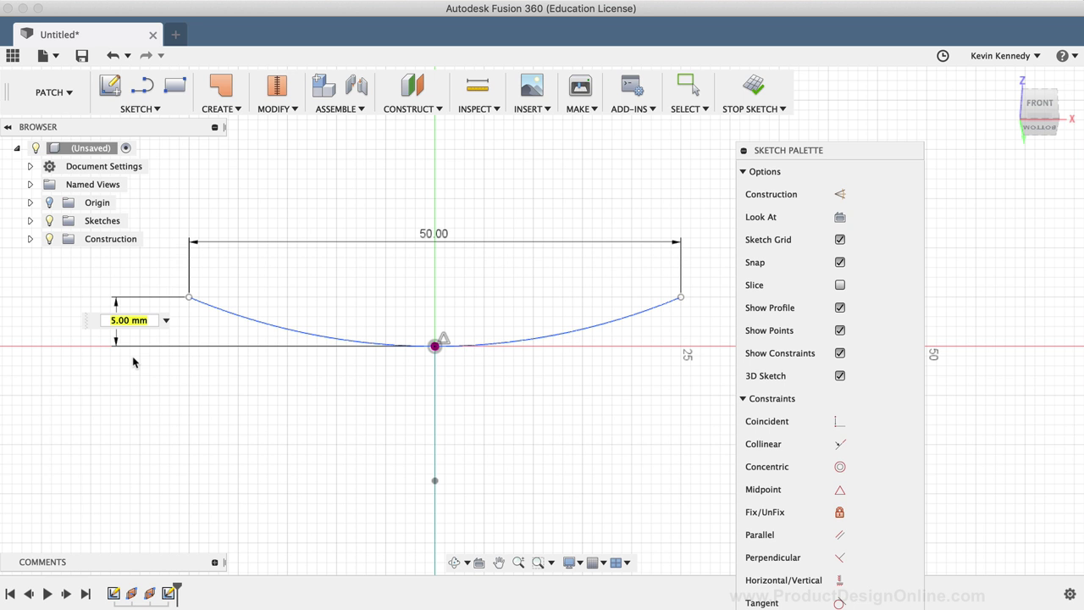
pyautogui.write('10')
pyautogui.press('Return')
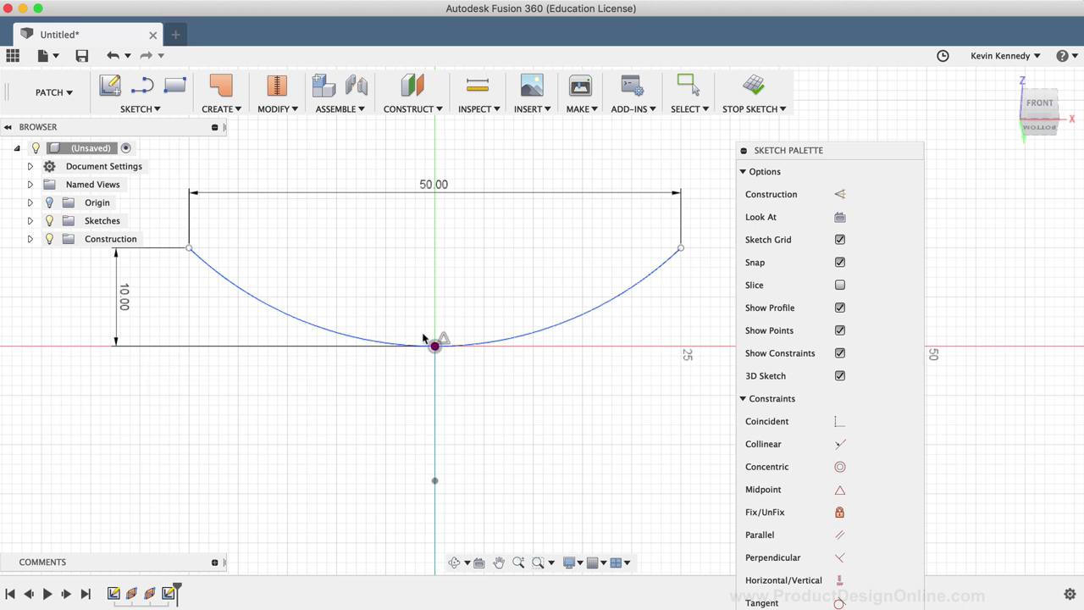
# - Dimension the vertical distance from the origin to the arc's right endpoint as 10 mm and finish the sketch
pyautogui.rightClick(521, 311)
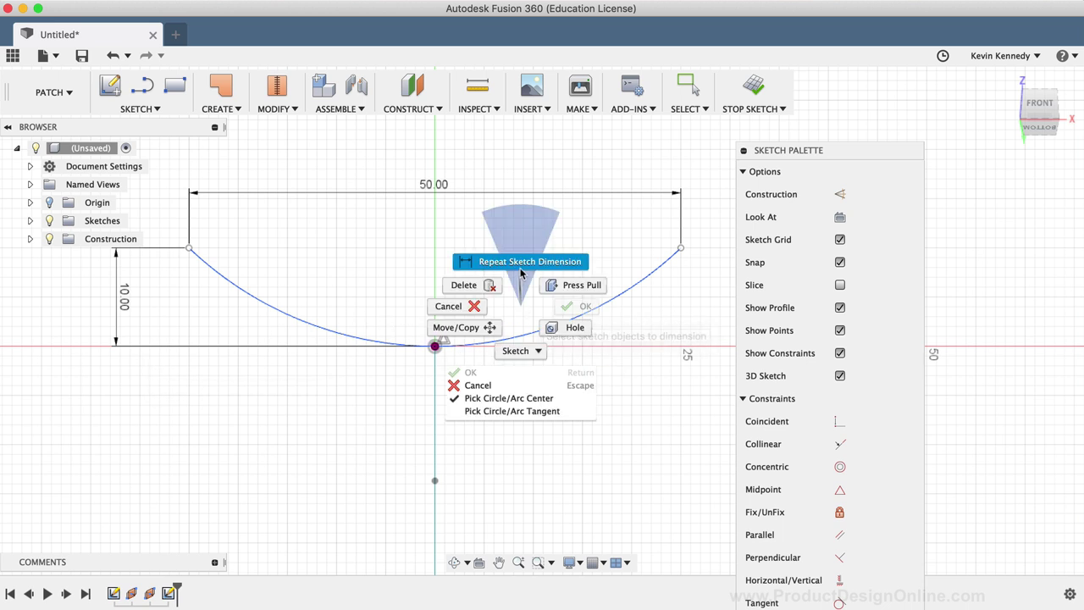
pyautogui.click(523, 272)
pyautogui.click(434, 345)
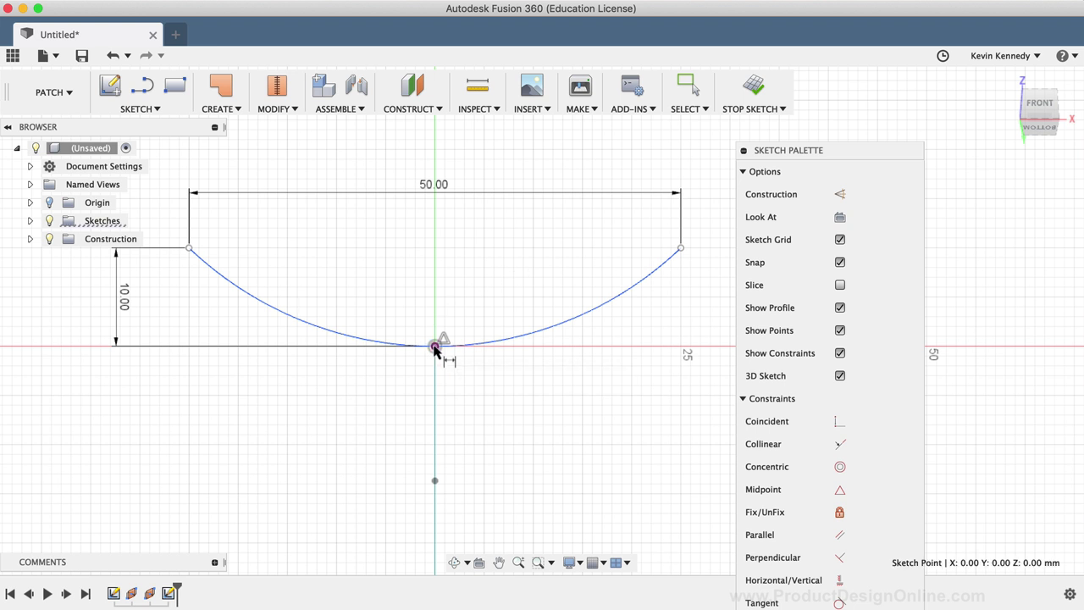
pyautogui.click(680, 250)
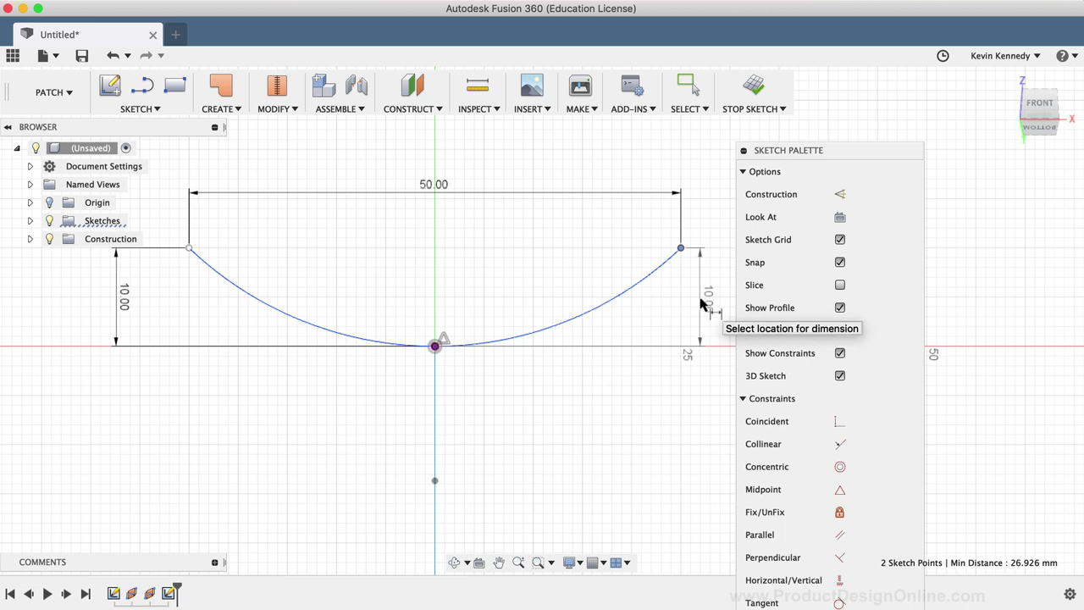
pyautogui.click(709, 304)
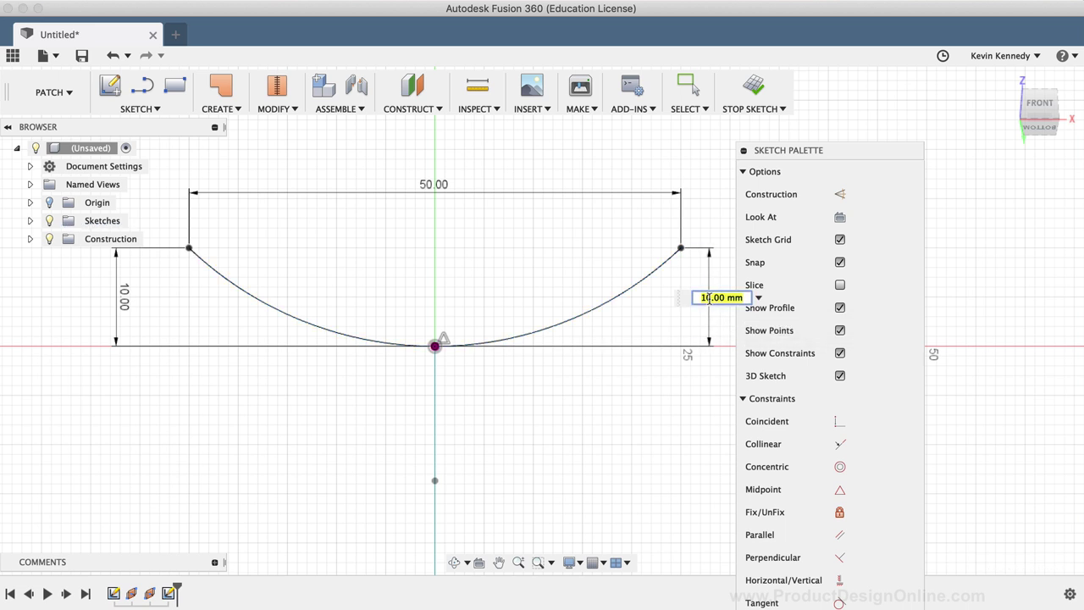
pyautogui.press('Return')
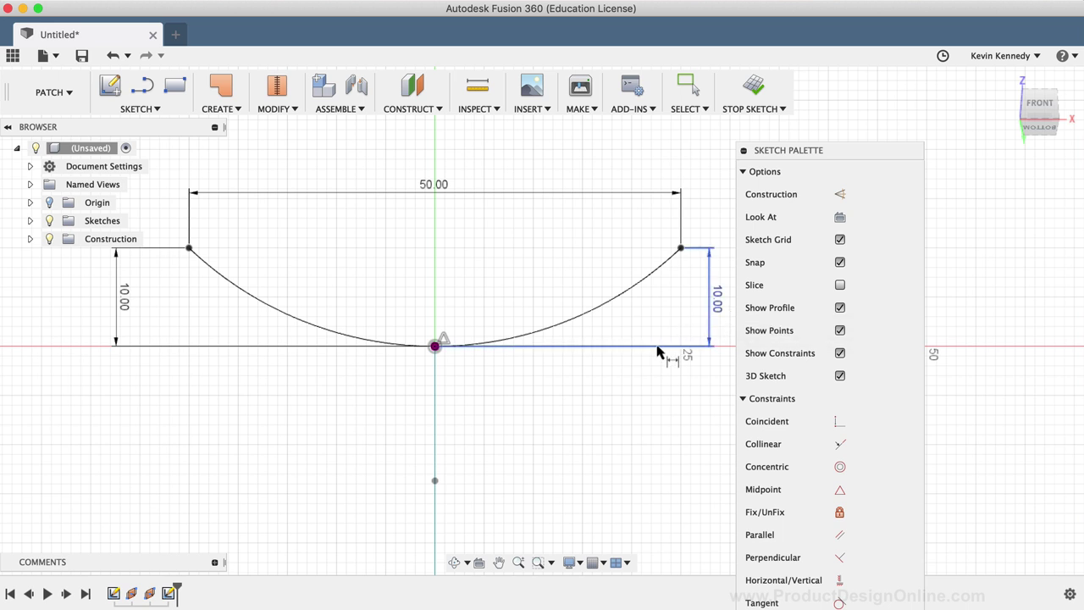
pyautogui.scroll(3, 659, 351)
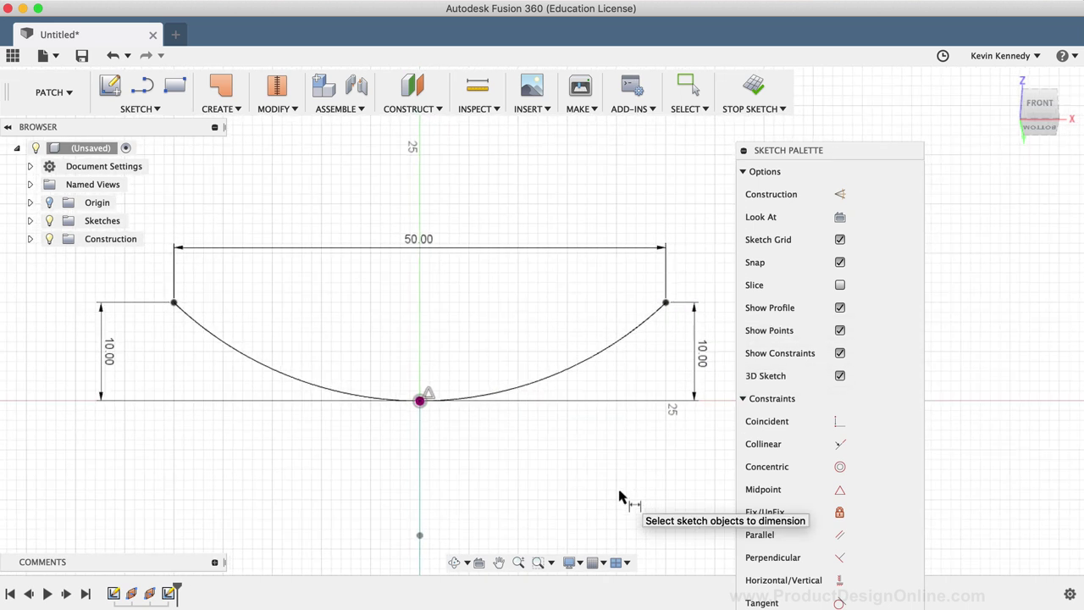
pyautogui.click(755, 84)
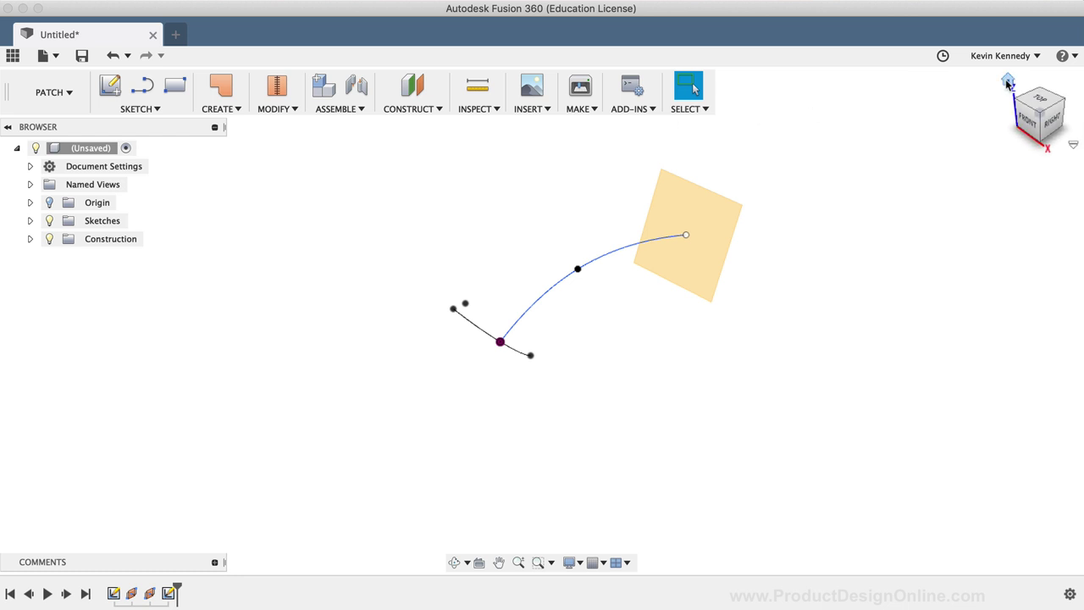
# - Toggle the visibility of Plane1 in the Construction folder on and off again
pyautogui.click(1008, 83)
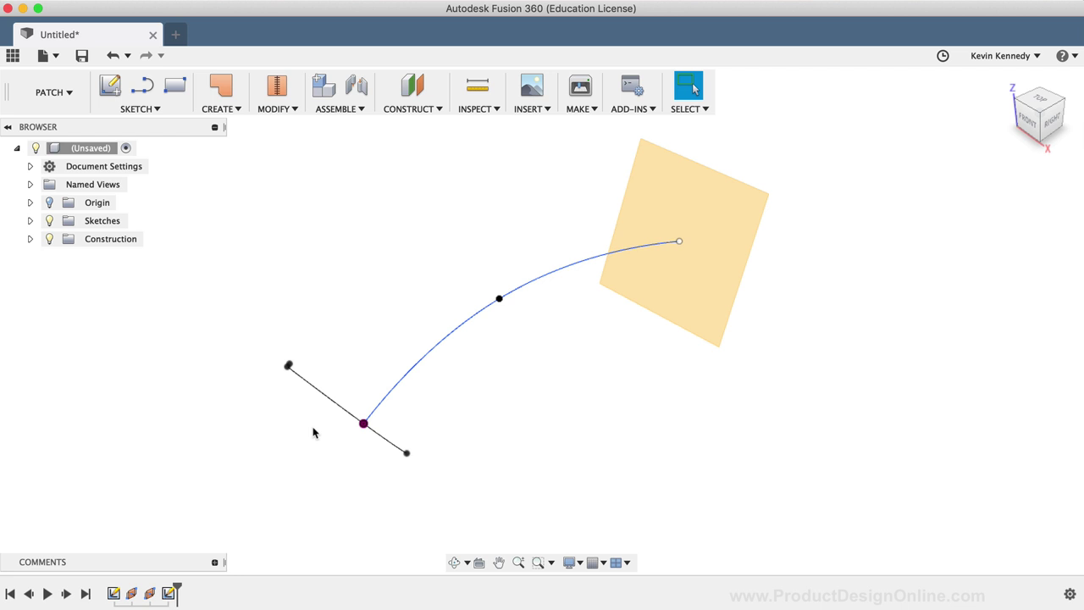
pyautogui.click(30, 240)
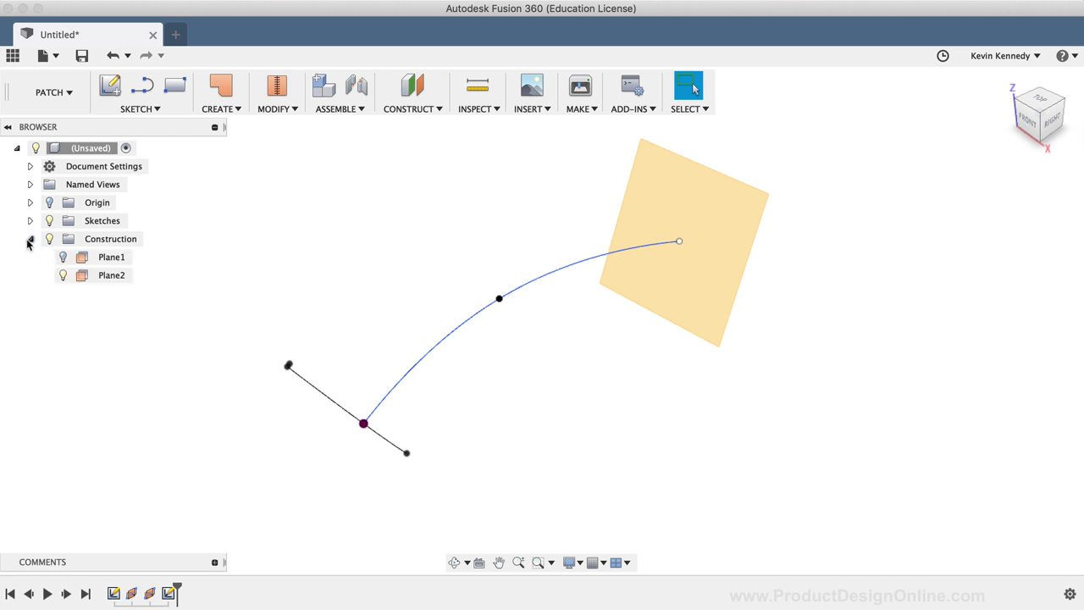
pyautogui.click(63, 261)
pyautogui.click(64, 259)
pyautogui.click(63, 259)
pyautogui.click(64, 259)
pyautogui.click(31, 239)
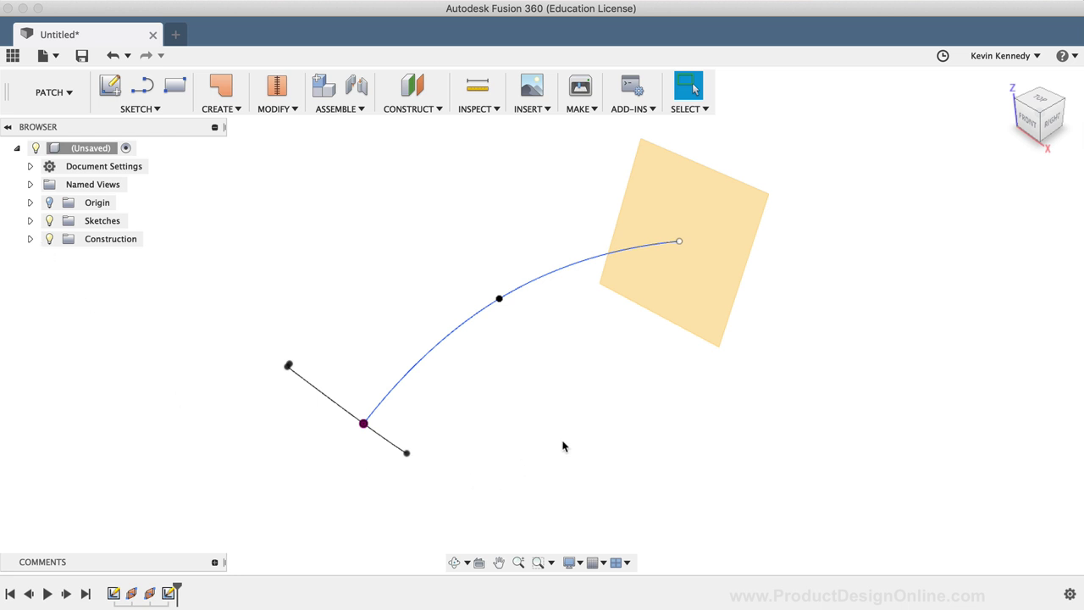
# - Create a sketch on the construction plane at the spline's upper end
pyautogui.click(669, 303)
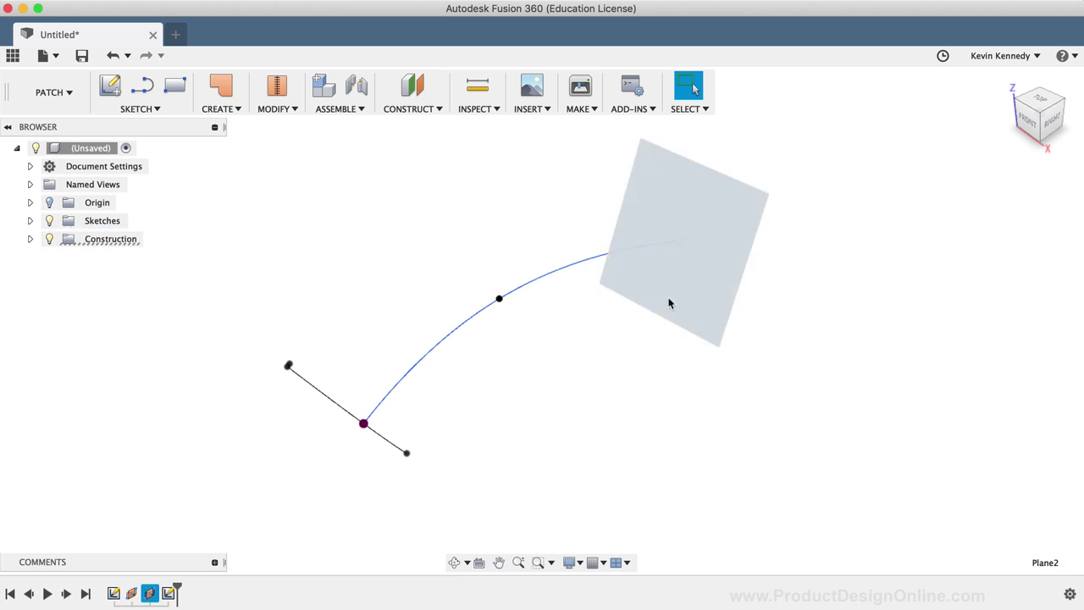
pyautogui.rightClick(669, 303)
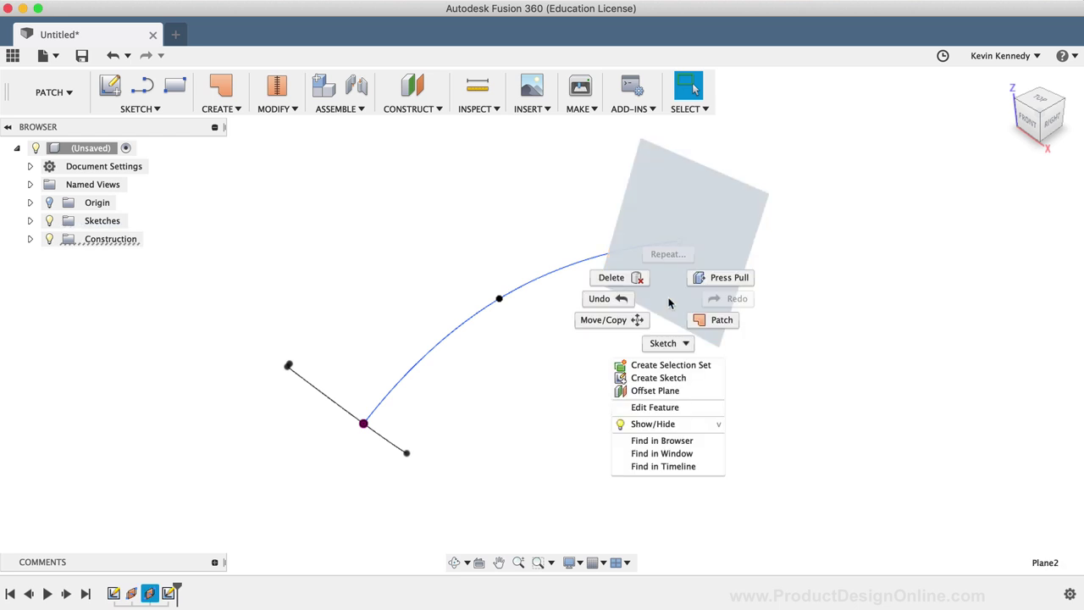
pyautogui.click(667, 379)
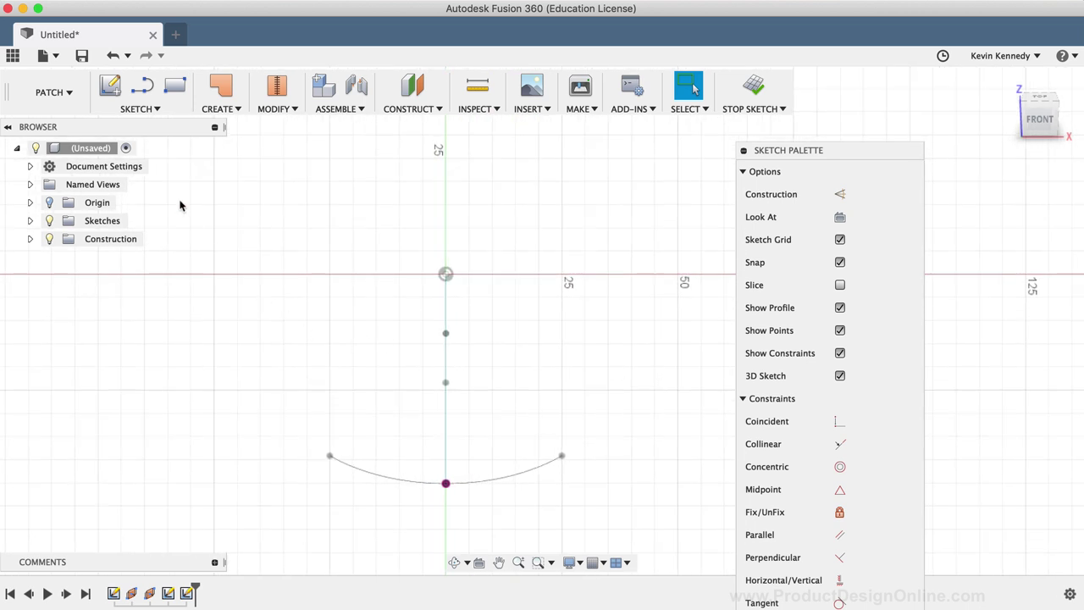
# - Draw a horizontal line about 45 mm long above the sketch origin
pyautogui.click(138, 108)
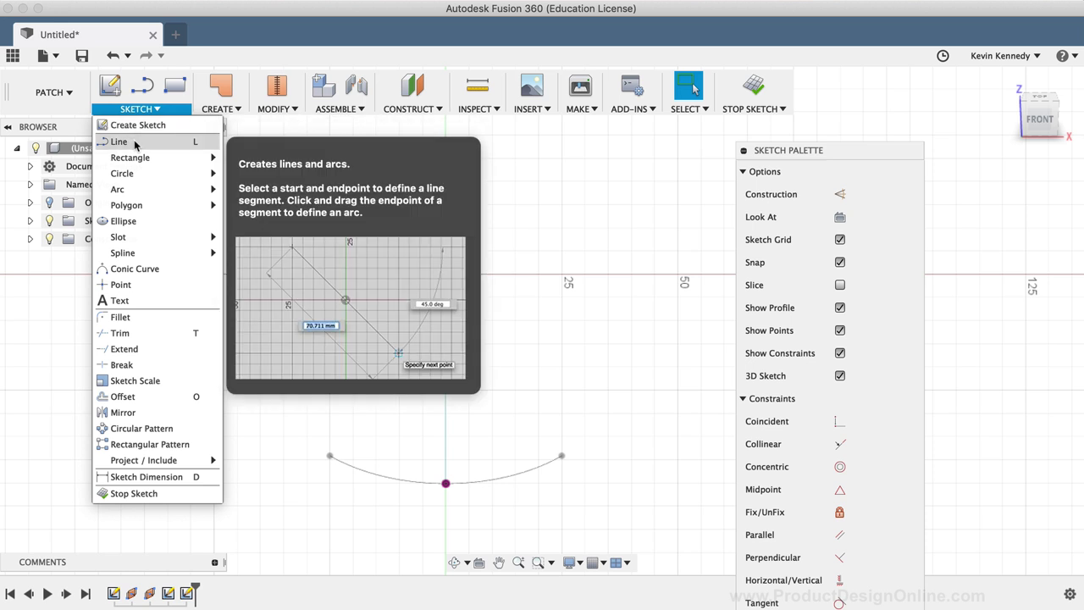
pyautogui.click(127, 141)
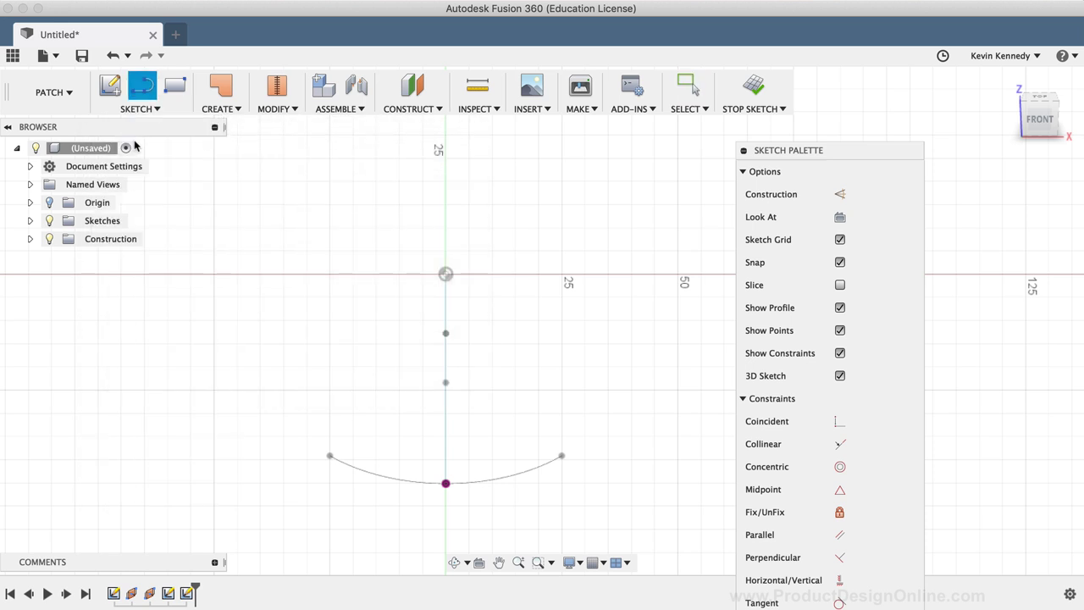
pyautogui.click(353, 227)
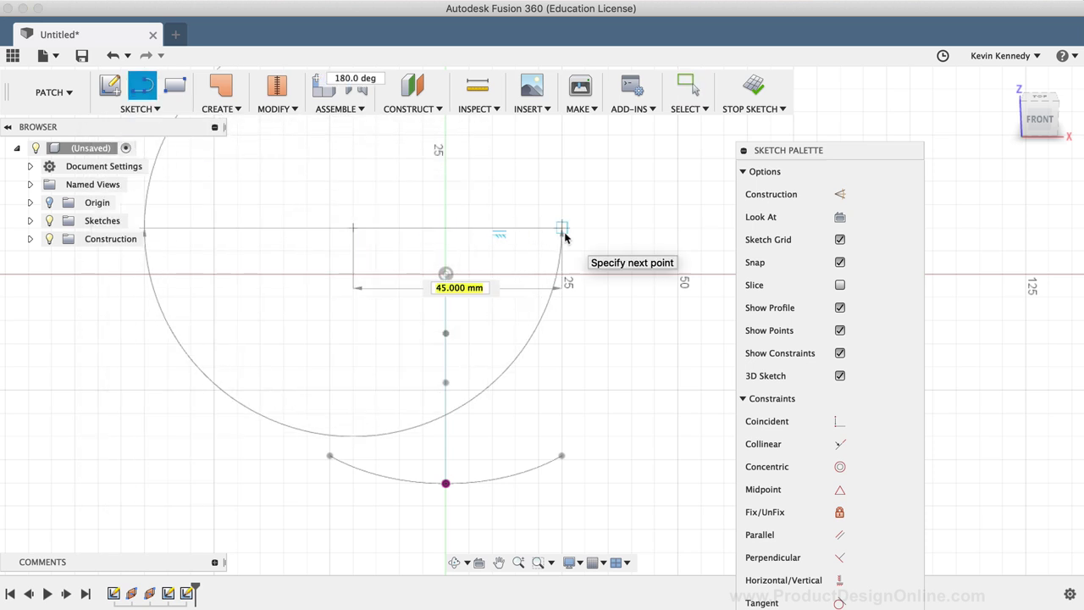
pyautogui.click(563, 228)
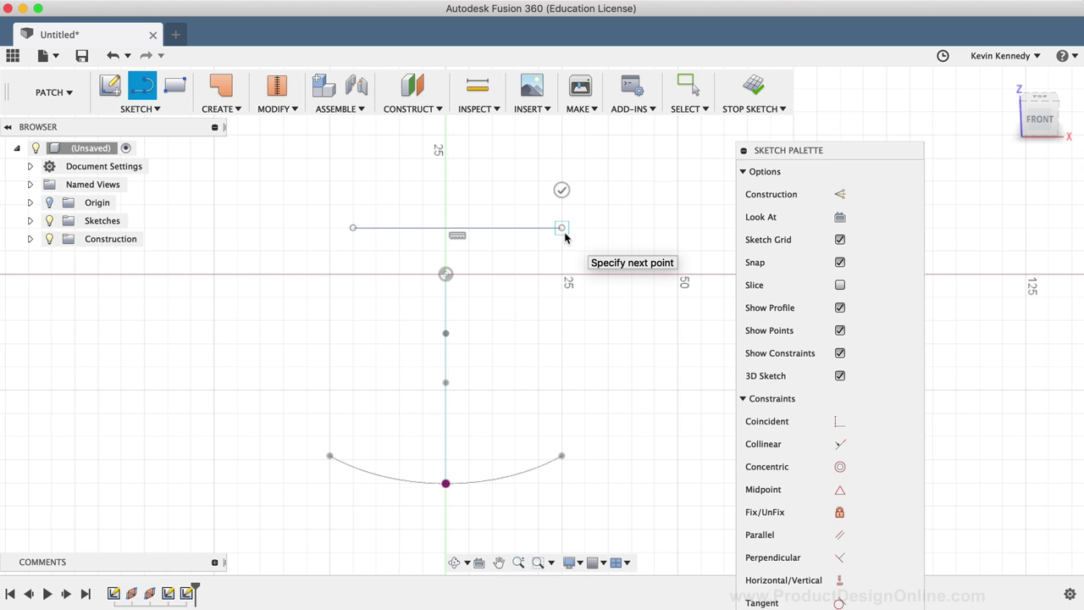
pyautogui.press('Escape')
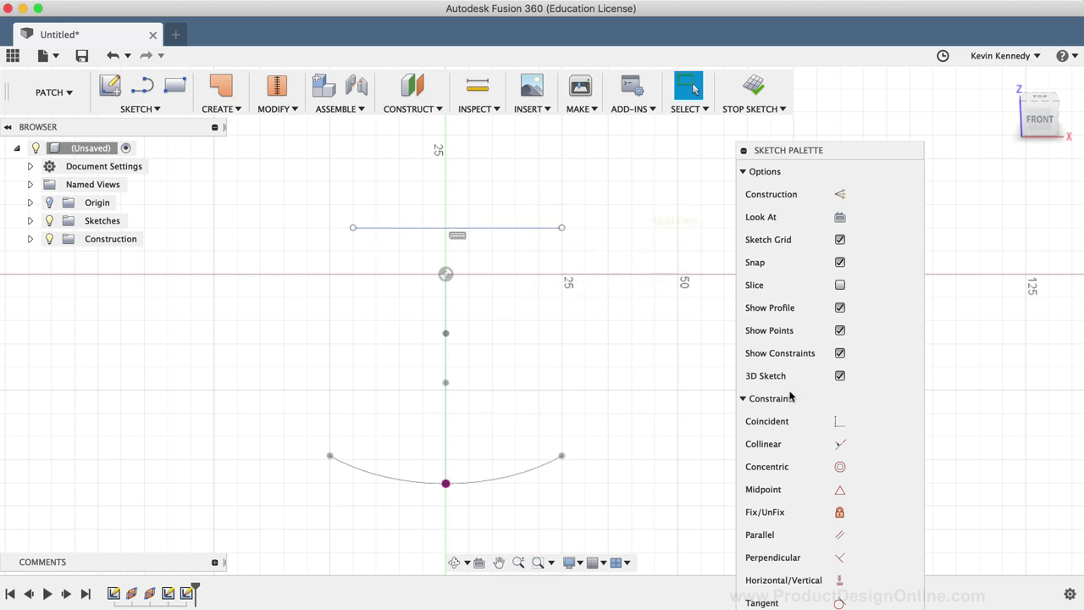
# - Constrain the horizontal line's midpoint to the sketch origin with a Midpoint constraint
pyautogui.click(839, 489)
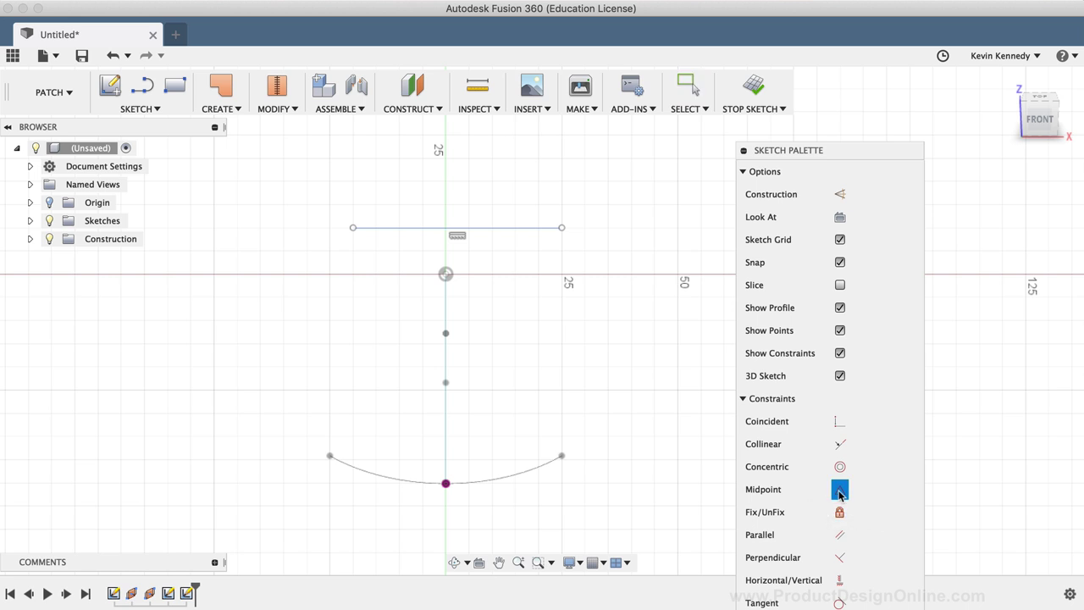
pyautogui.click(504, 229)
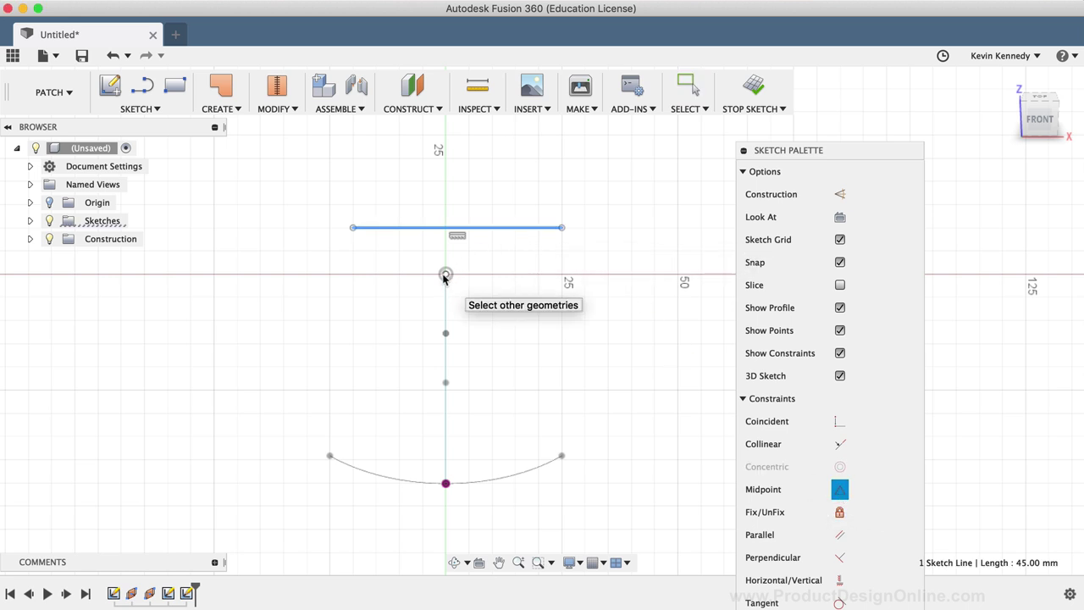
pyautogui.click(445, 276)
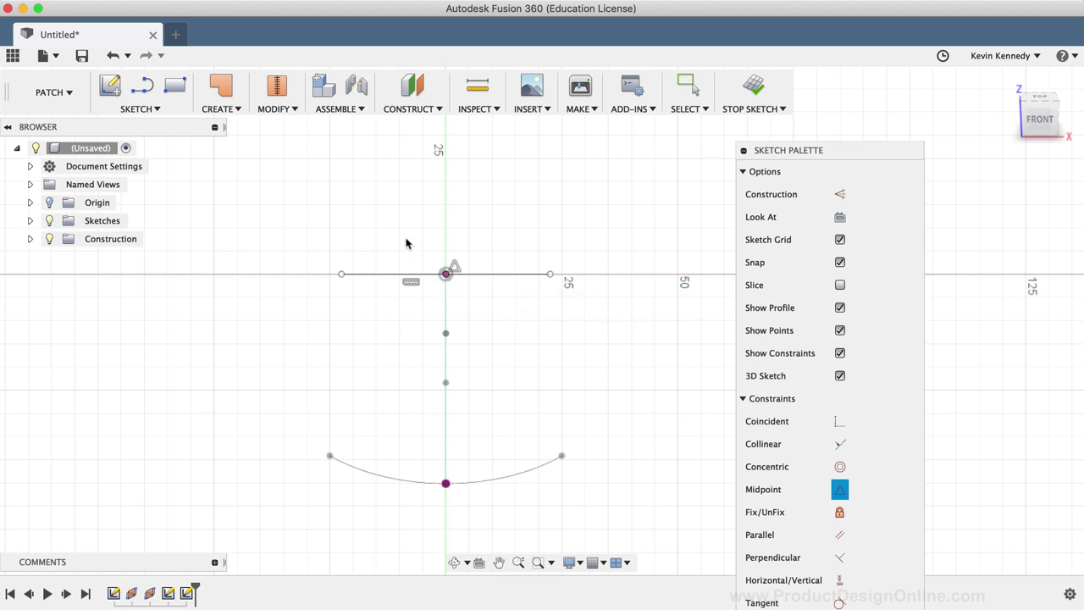
# - Dimension the horizontal line's length as 30 mm and finish the sketch
pyautogui.press('d')
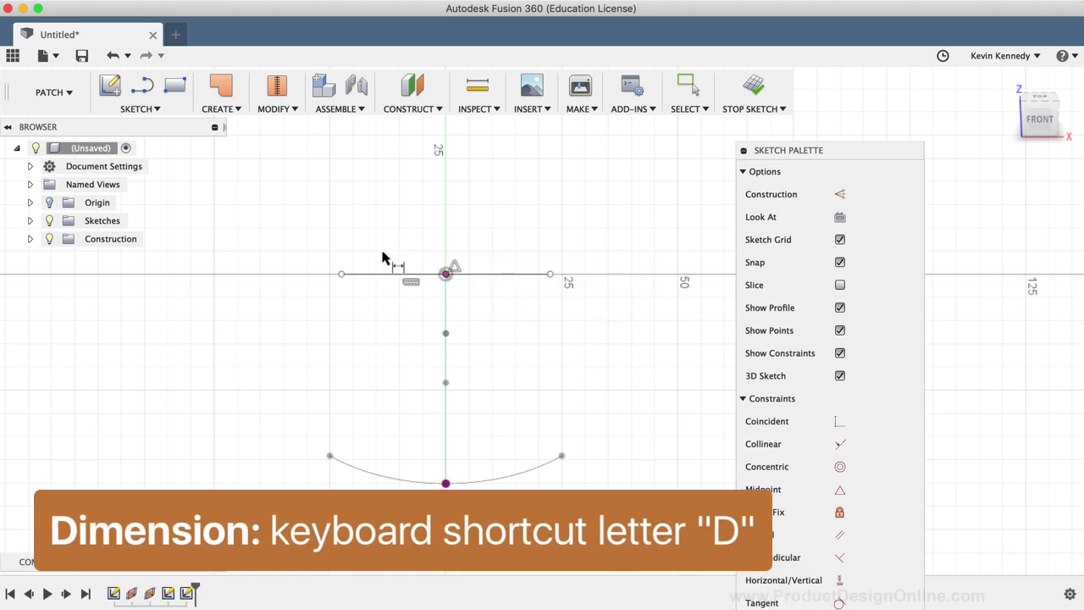
pyautogui.click(393, 274)
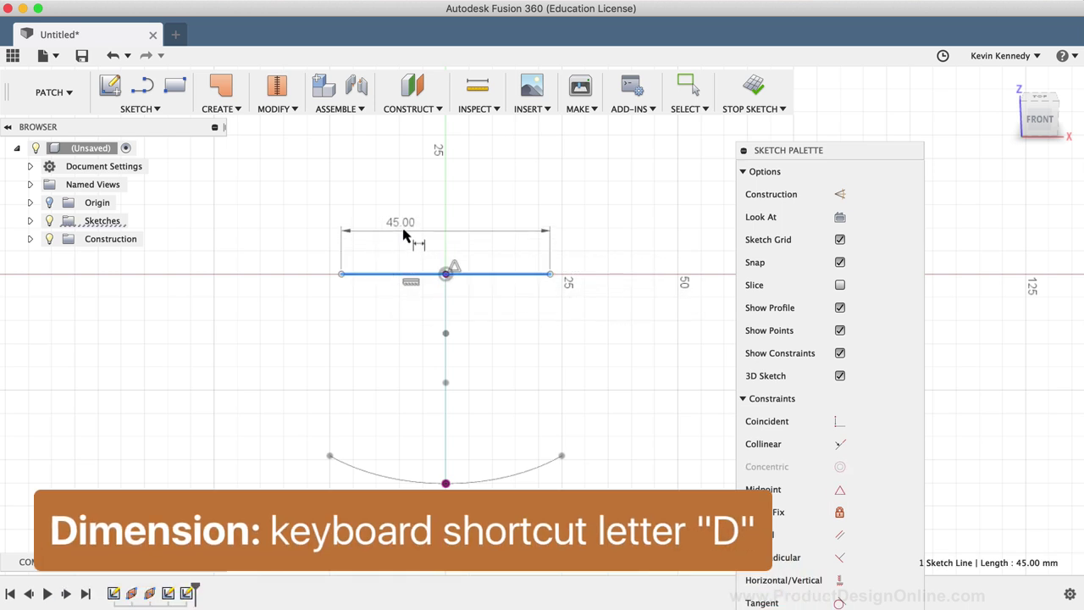
pyautogui.click(406, 228)
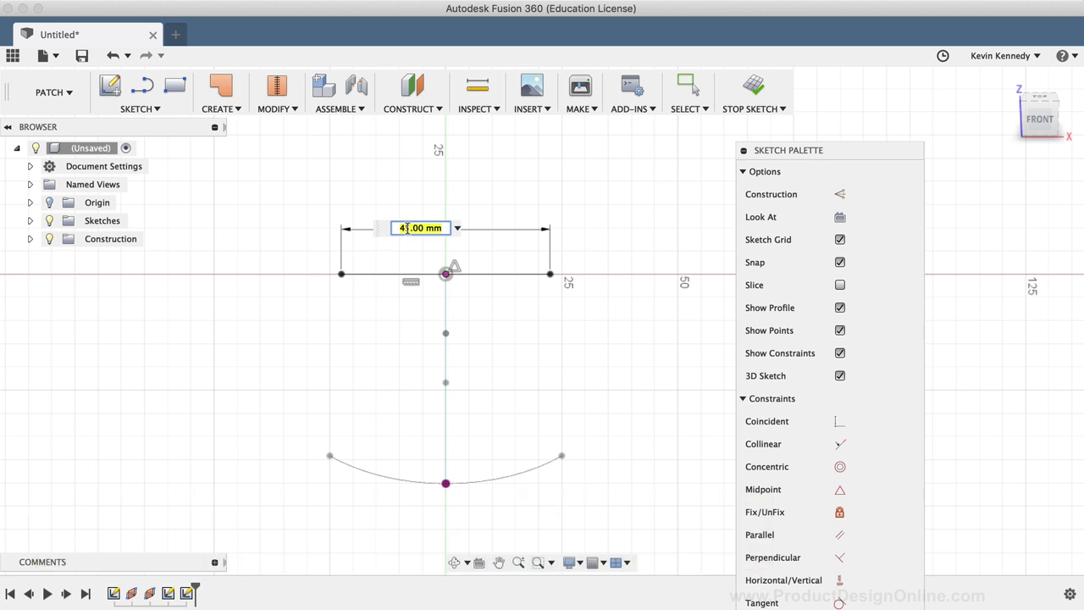
pyautogui.write('30')
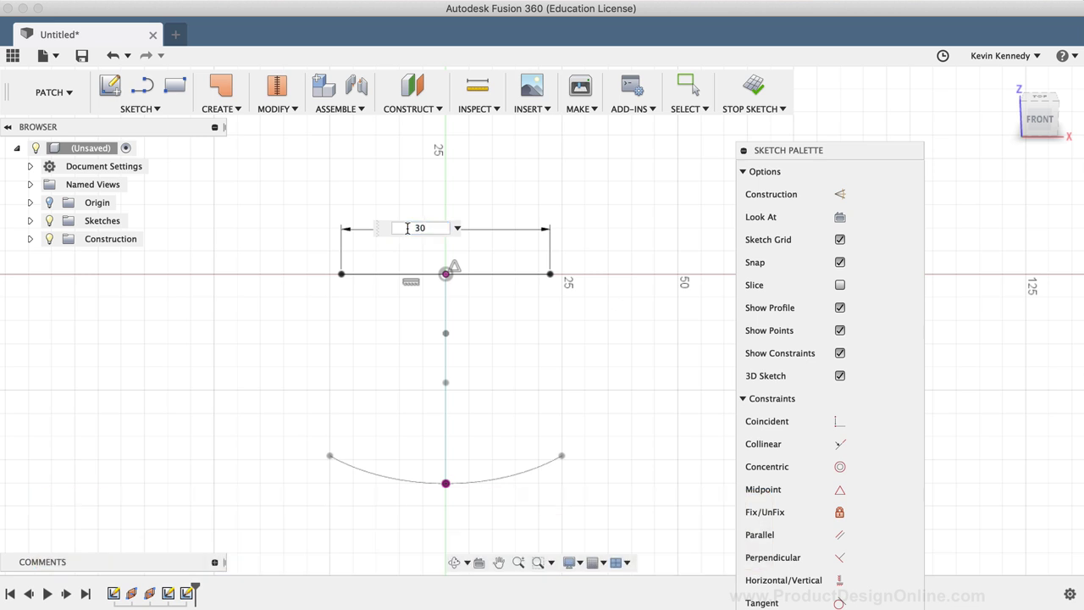
pyautogui.press('Return')
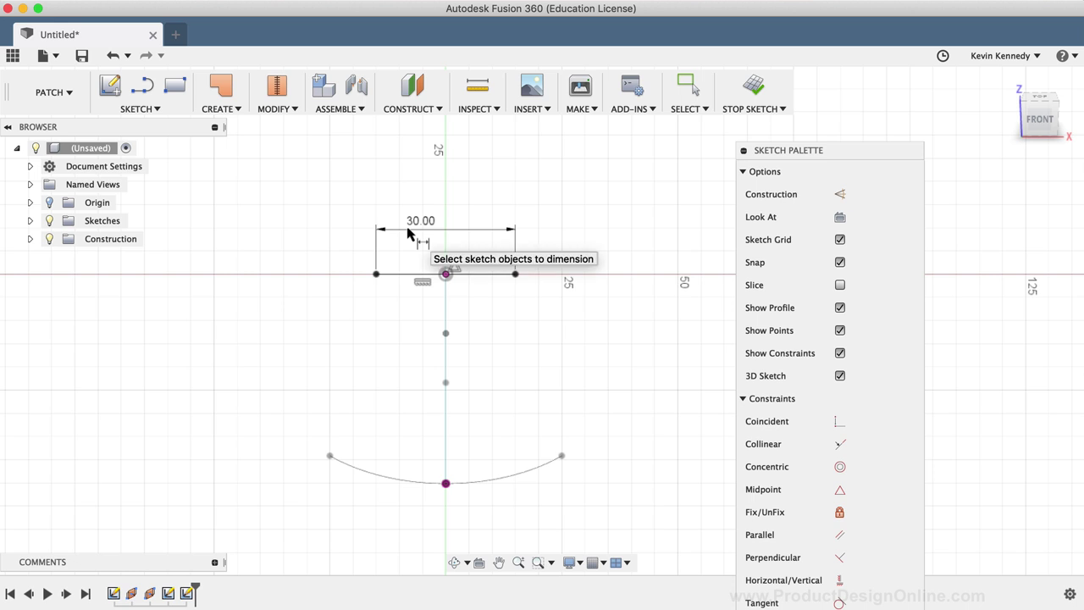
pyautogui.click(749, 83)
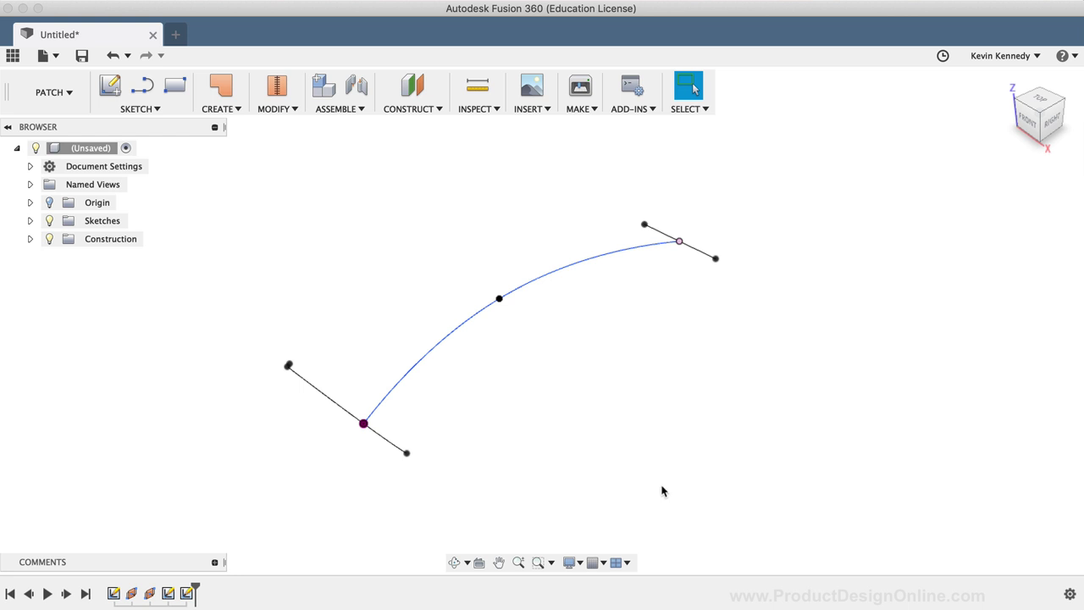
# - Start a surface Loft with the arc as the first profile and the 30 mm line as the second
pyautogui.click(228, 110)
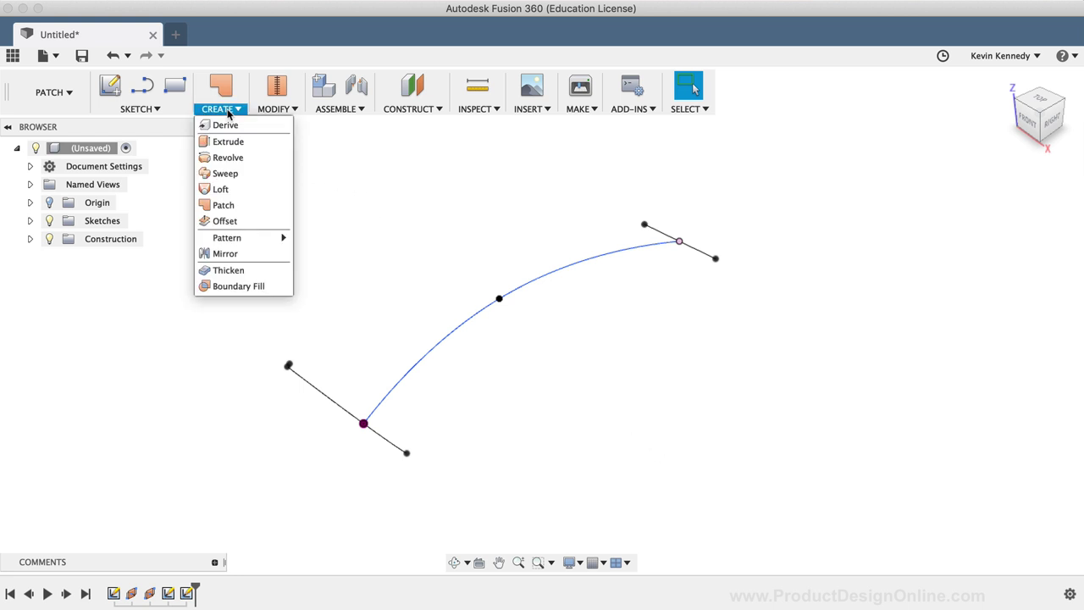
pyautogui.click(222, 189)
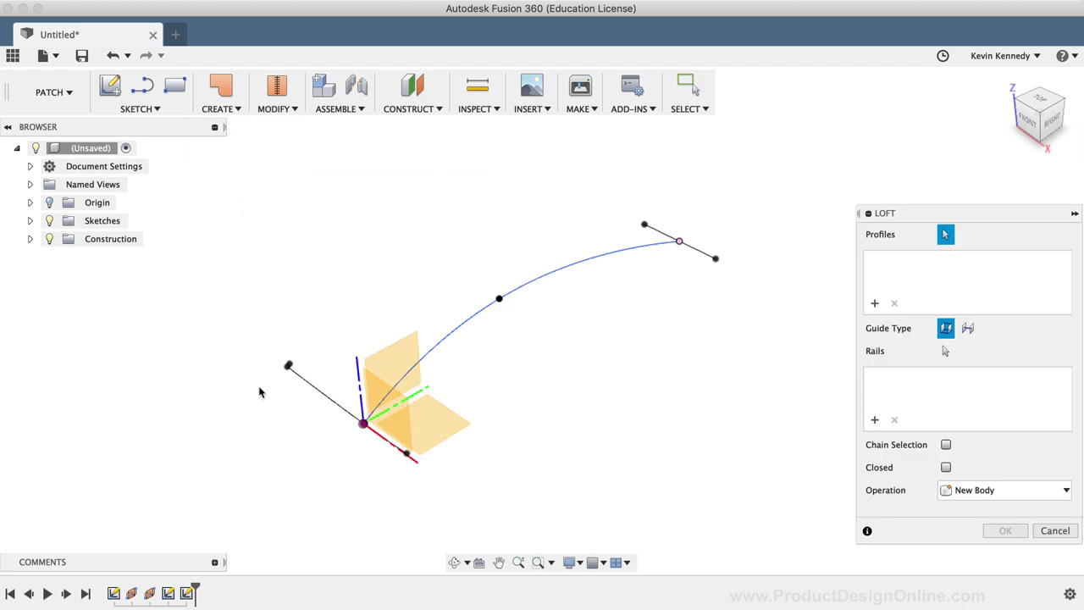
pyautogui.click(304, 381)
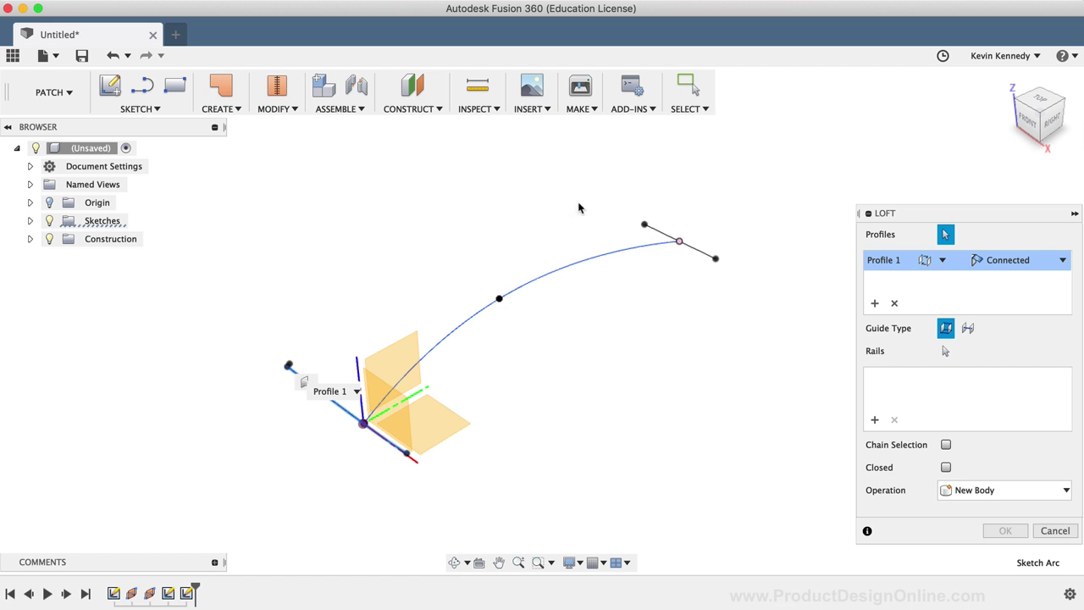
pyautogui.click(696, 251)
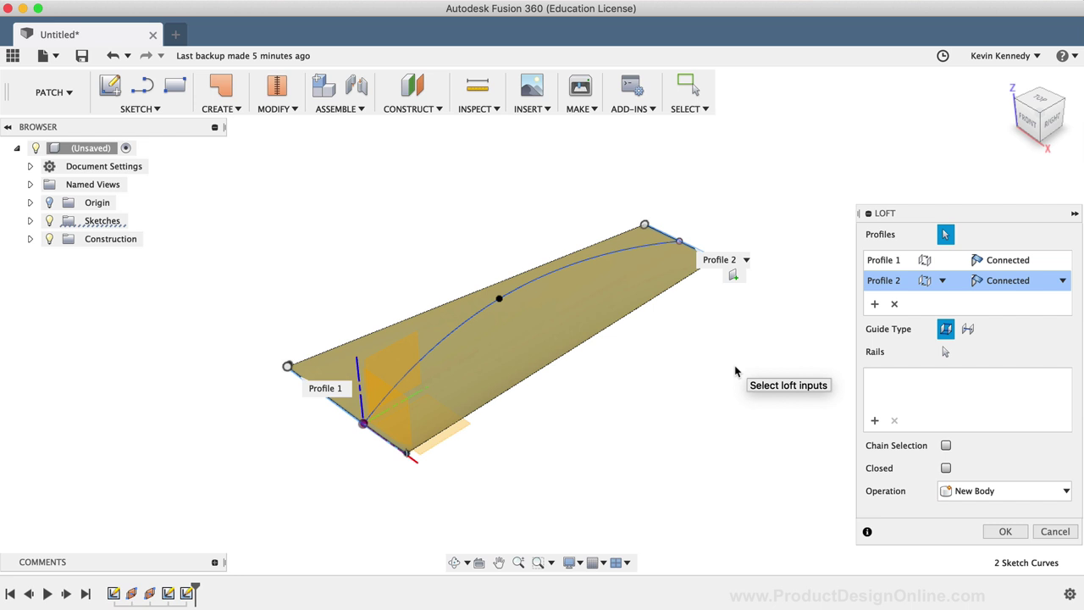
# - Set the loft's guide type to Centerline and choose the spline path as the centerline
pyautogui.click(967, 329)
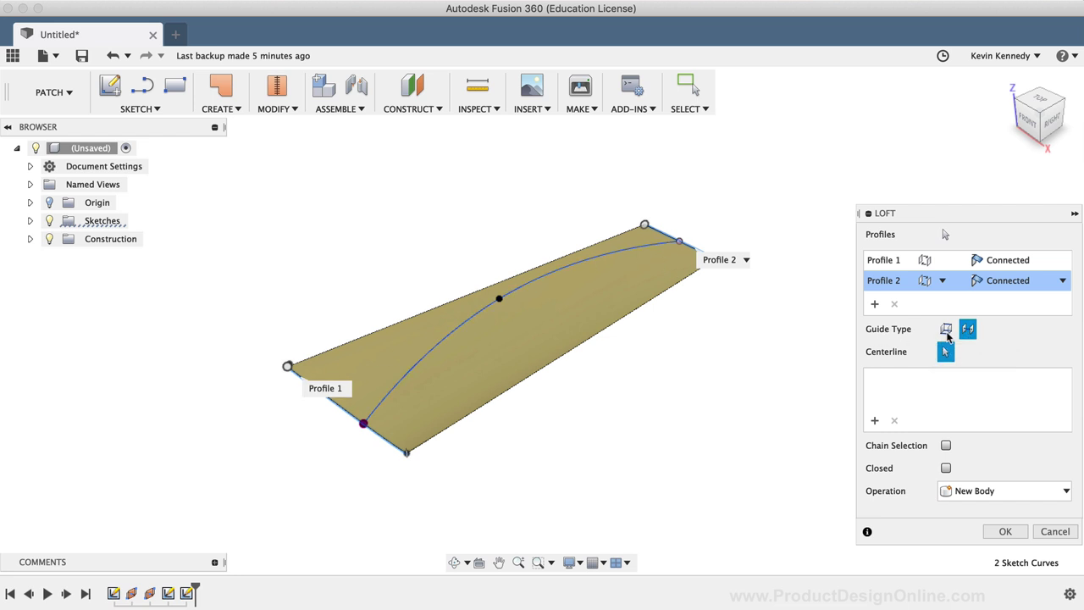
pyautogui.click(875, 421)
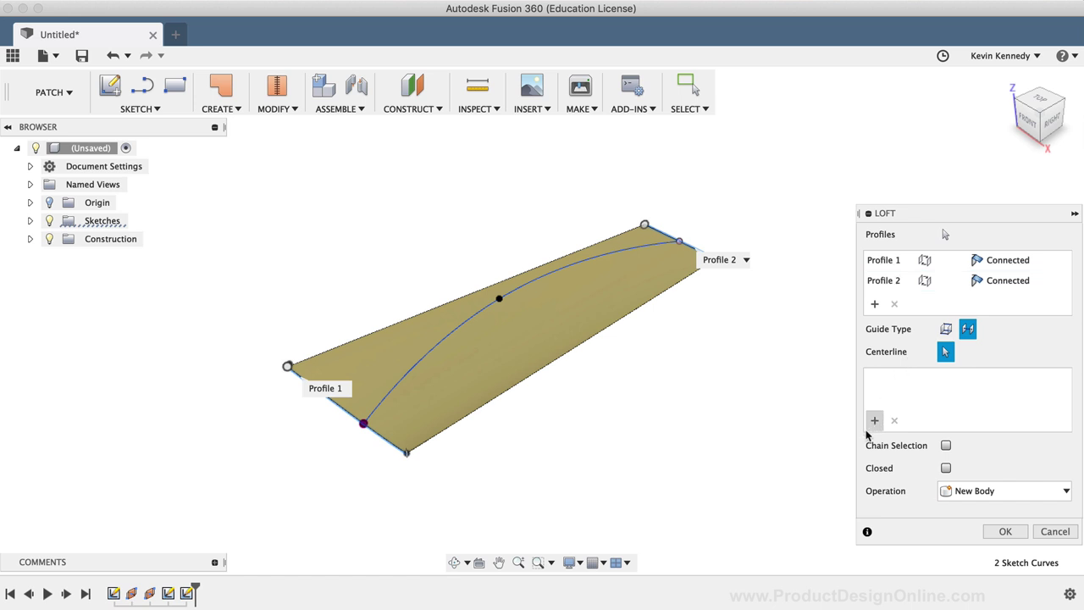
pyautogui.click(453, 335)
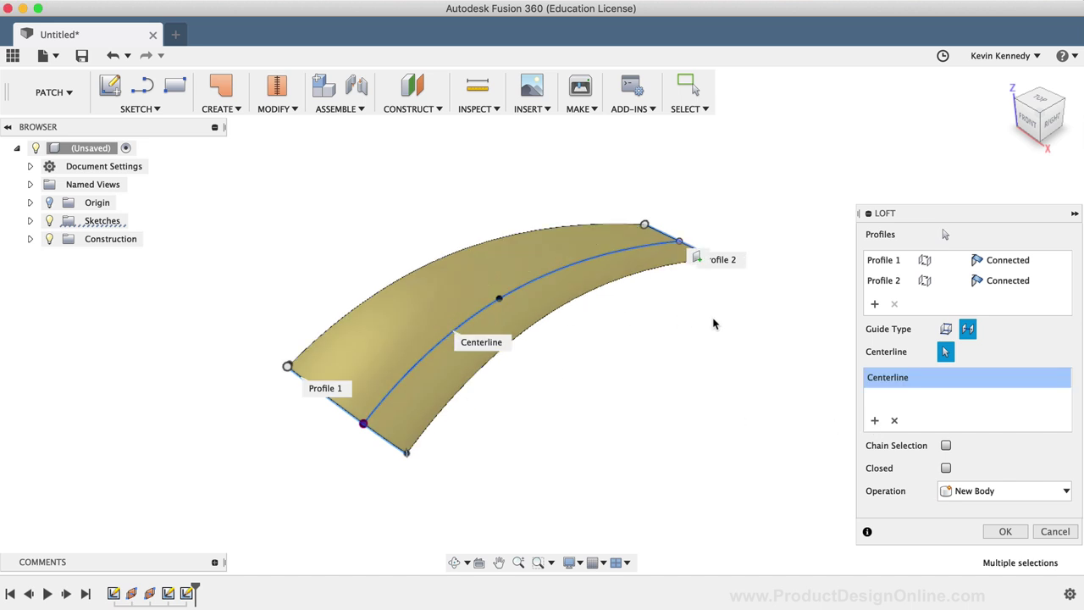
# - Set the loft's operation to New Component and create the surface
pyautogui.click(959, 491)
pyautogui.click(974, 527)
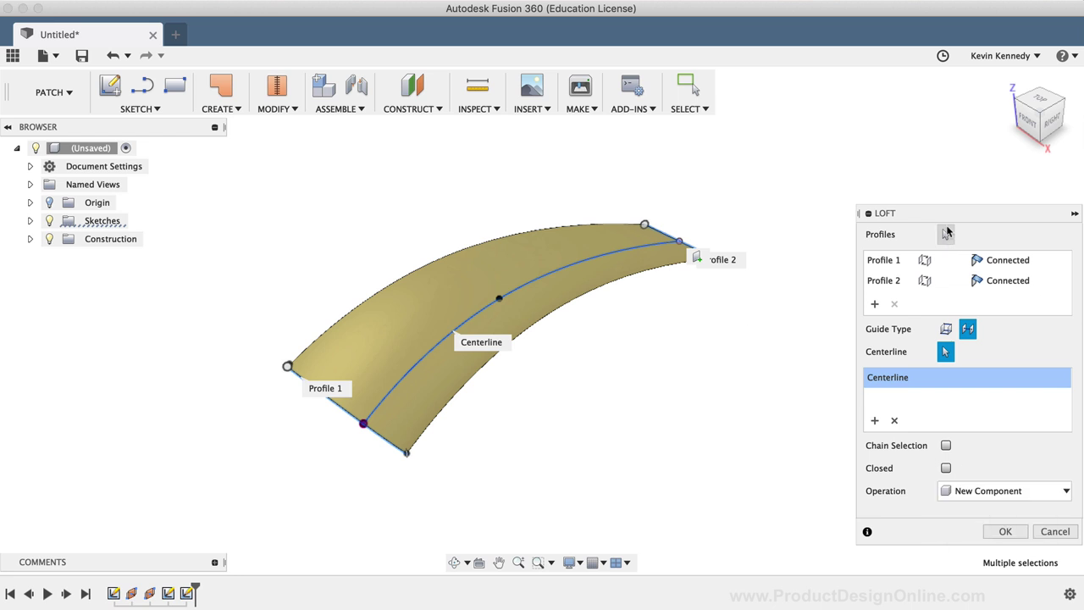
pyautogui.moveTo(952, 219); pyautogui.dragTo(883, 197)
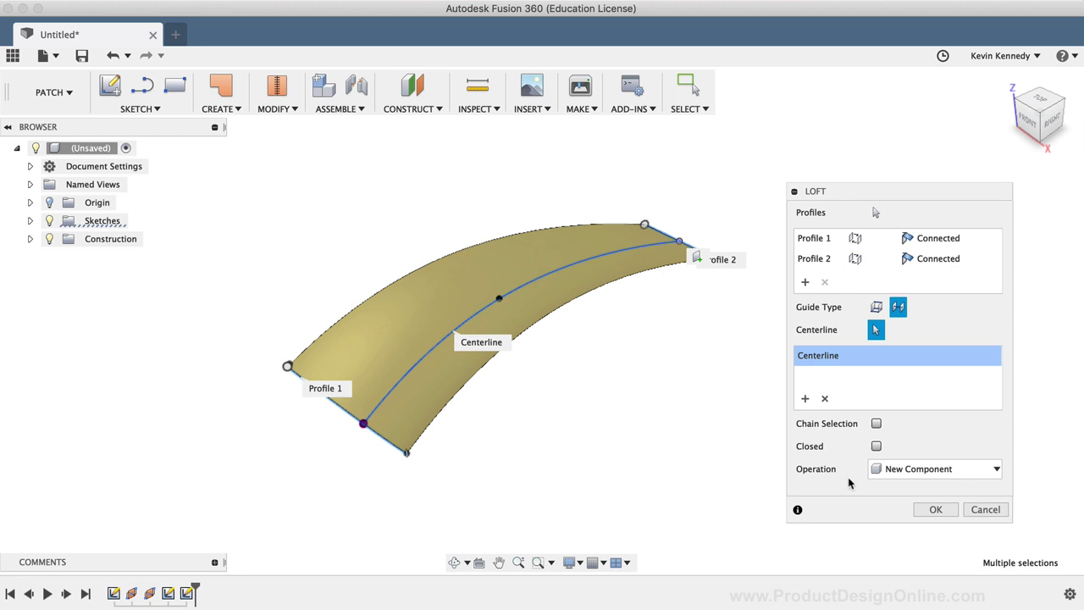
pyautogui.click(935, 510)
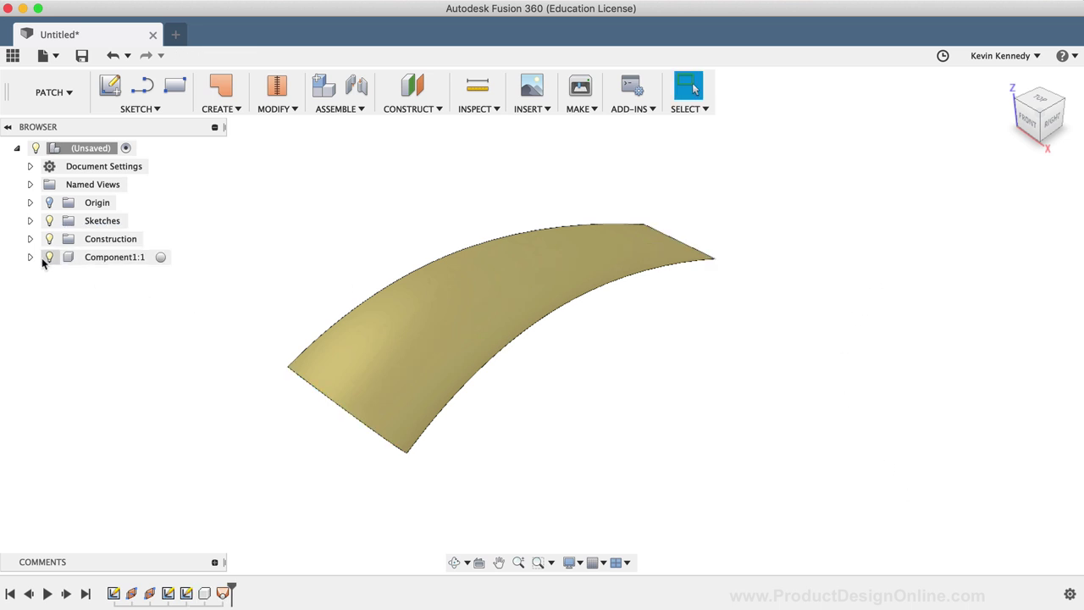
# - Examine the lofted surface body in the new component's Bodies folder and from another angle
pyautogui.click(30, 257)
pyautogui.click(44, 293)
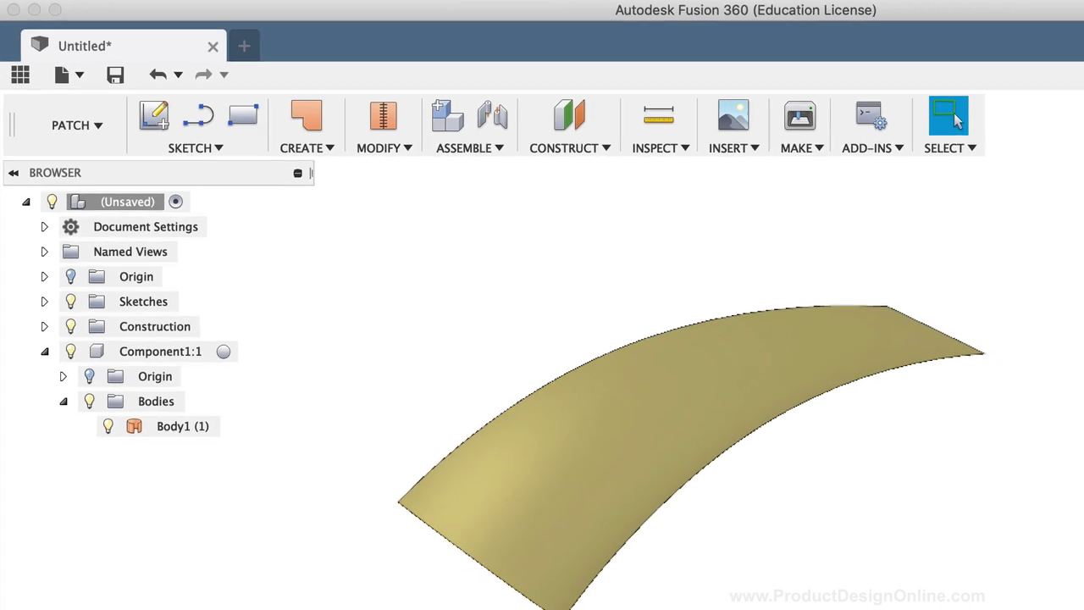
pyautogui.moveTo(1037, 118); pyautogui.dragTo(648, 80)
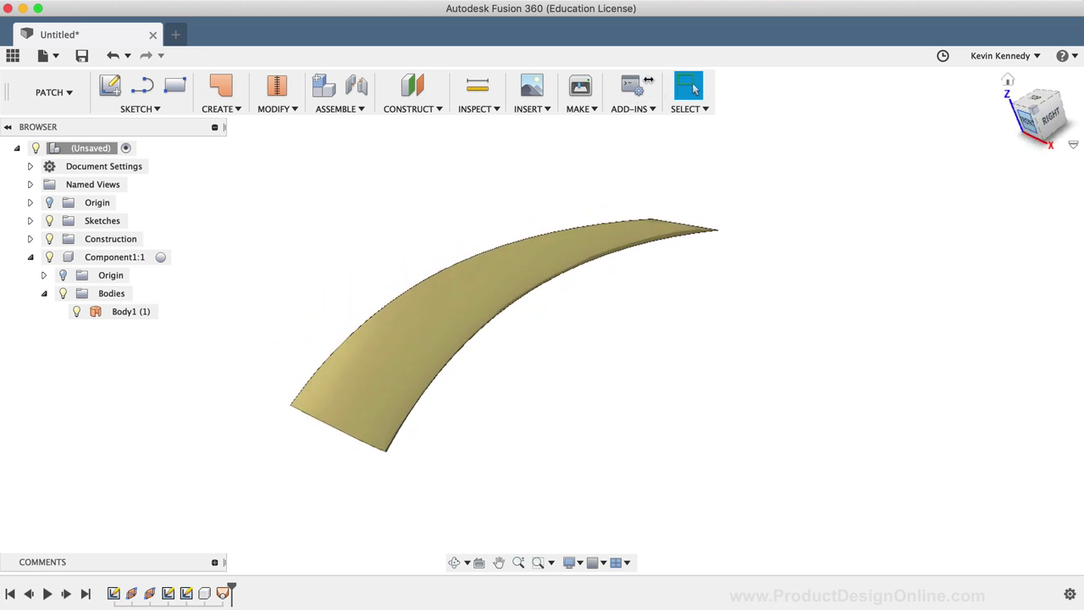
pyautogui.click(1008, 81)
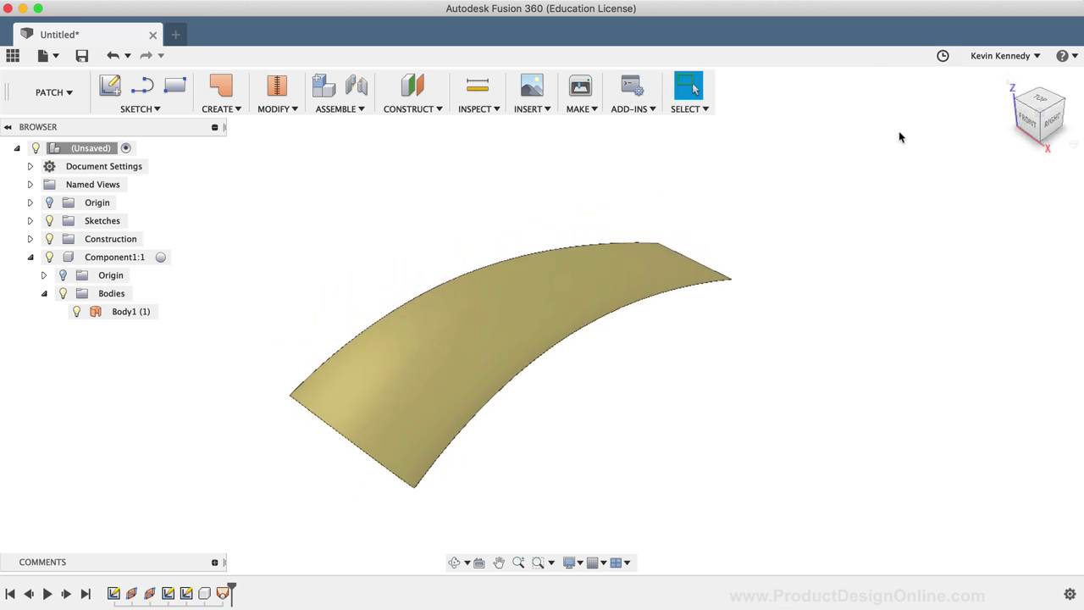
# - Thicken the lofted surface 3 mm on one side as a new solid body
pyautogui.click(227, 112)
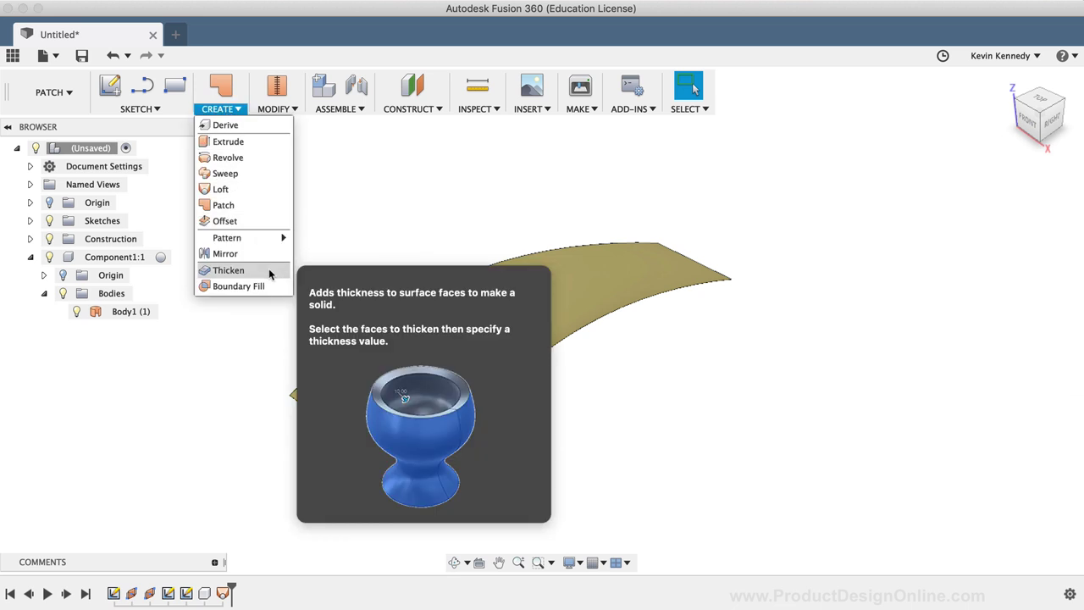
pyautogui.click(269, 273)
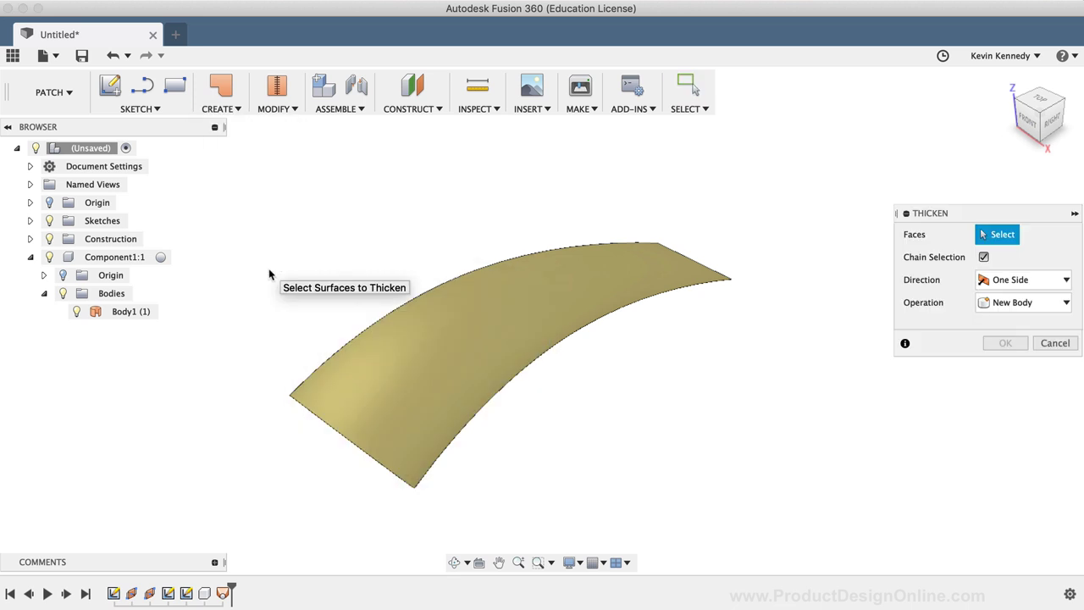
pyautogui.click(442, 358)
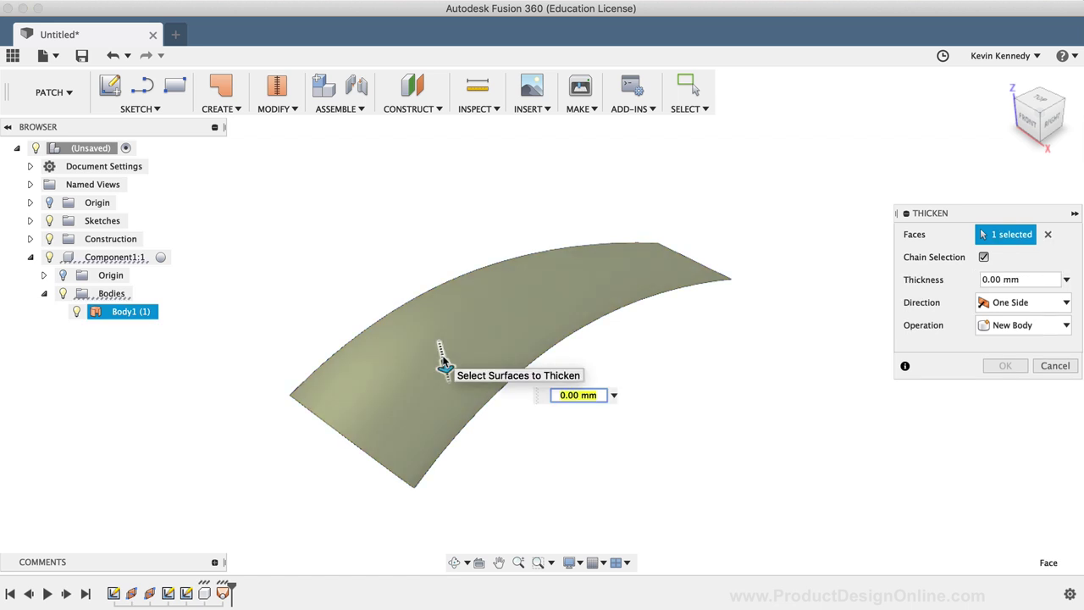
pyautogui.write('3')
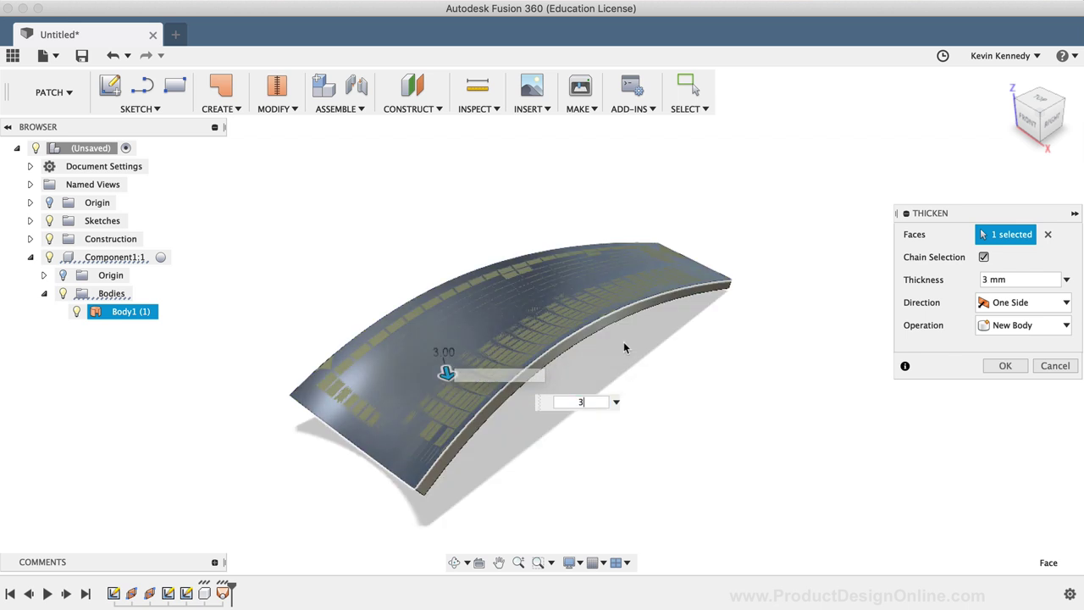
pyautogui.click(997, 366)
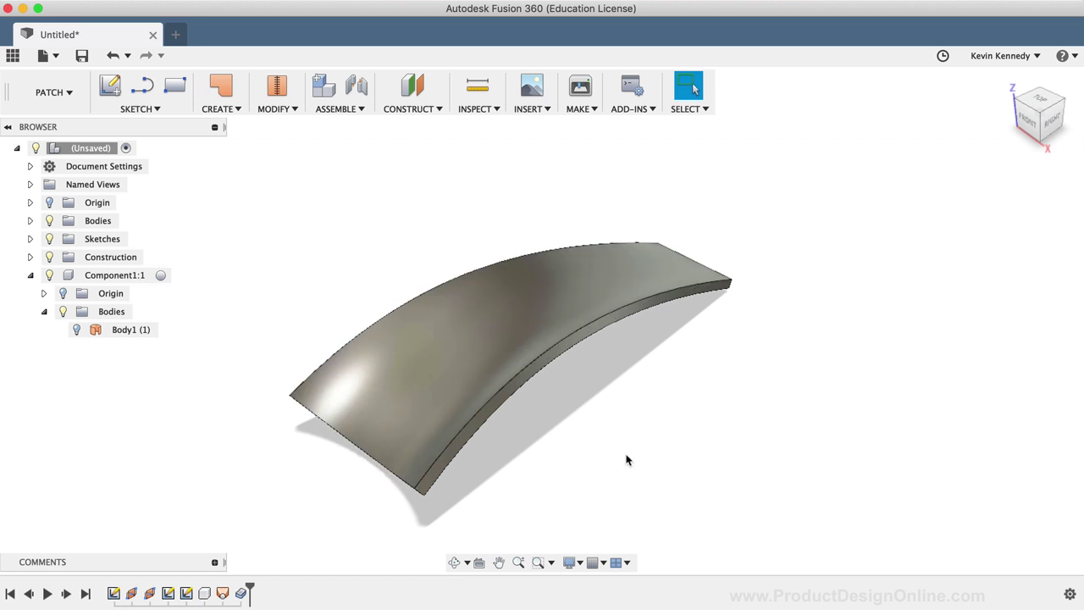
# - Start a Fillet on the two short corner edges at the front end of the thickened body with a constant 12 mm radius
pyautogui.press('f')
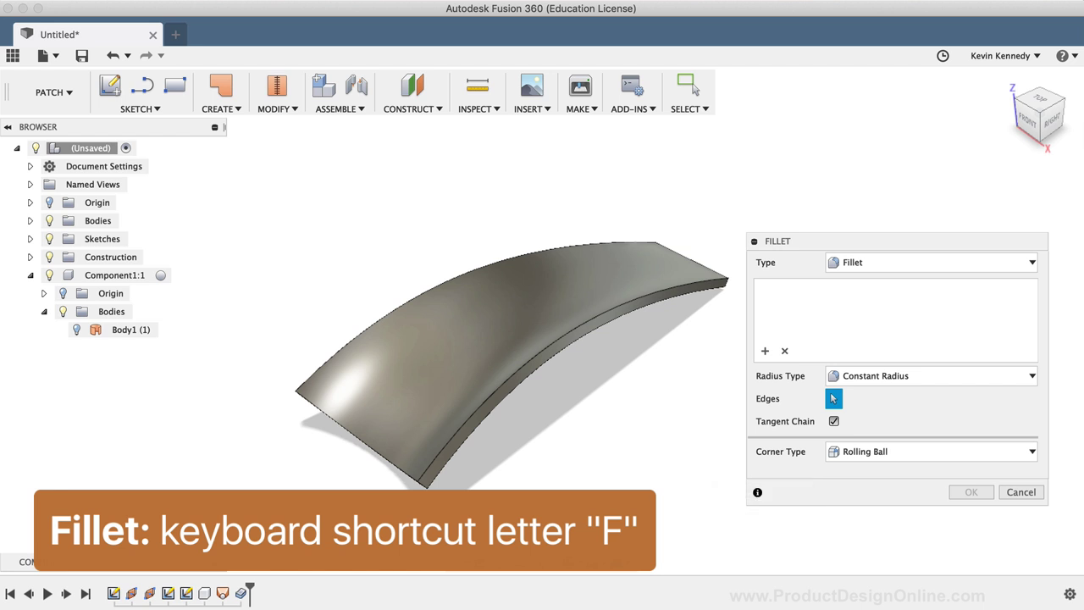
pyautogui.click(424, 486)
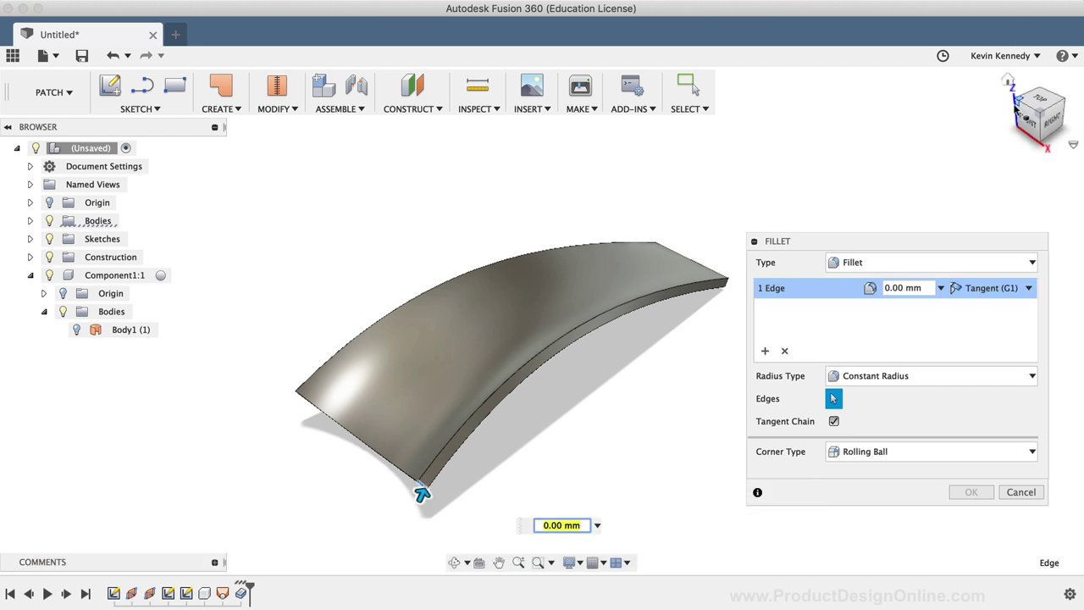
pyautogui.keyDown('shift'); pyautogui.moveTo(525, 475); pyautogui.dragTo(716, 446, button='middle'); pyautogui.keyUp('shift')
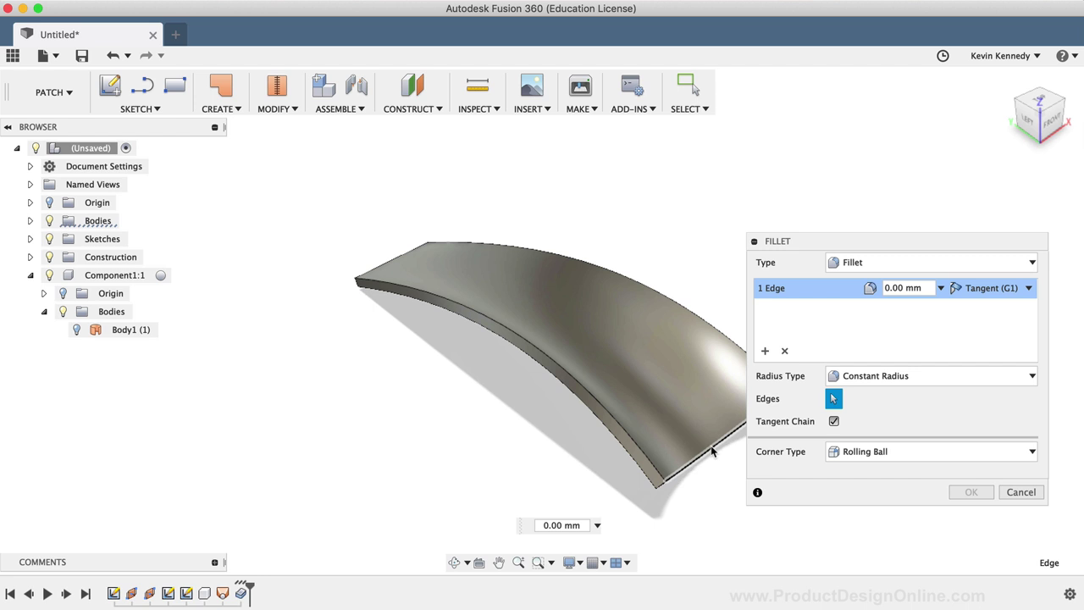
pyautogui.click(662, 490)
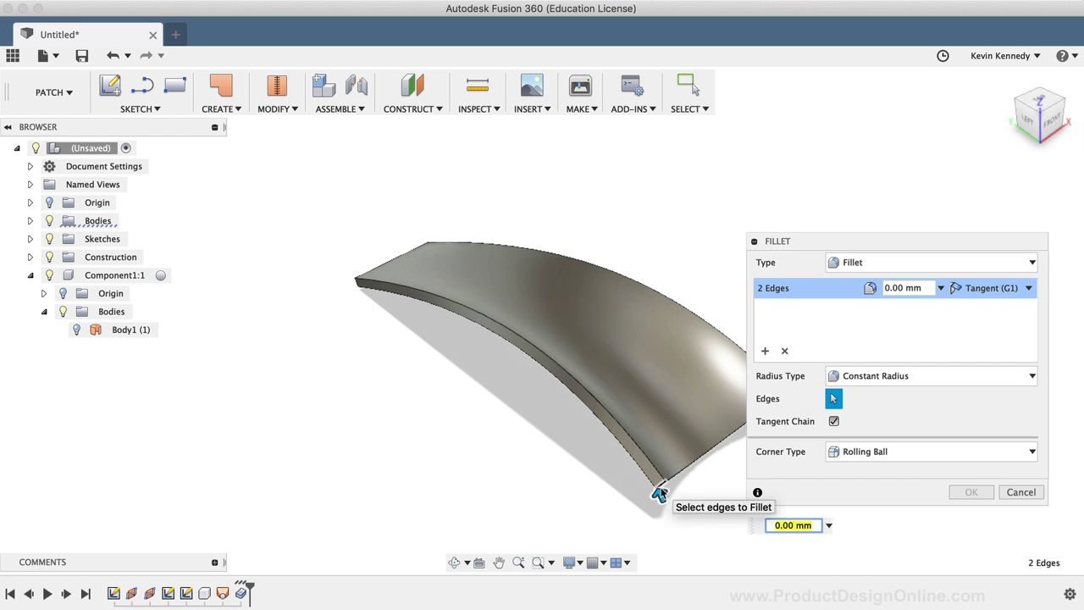
pyautogui.write('12')
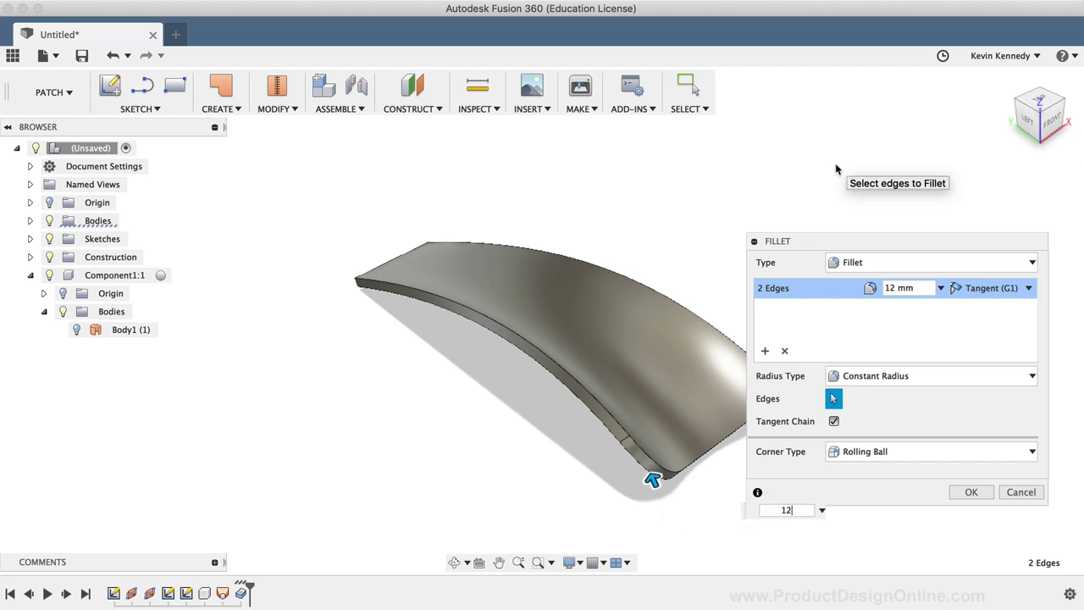
pyautogui.click(1017, 102)
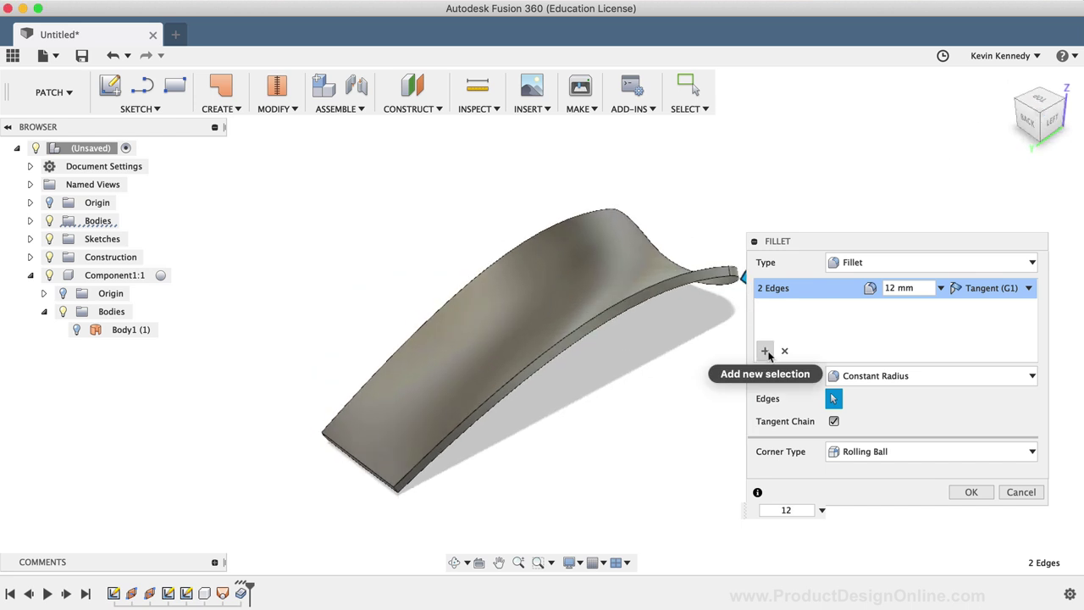